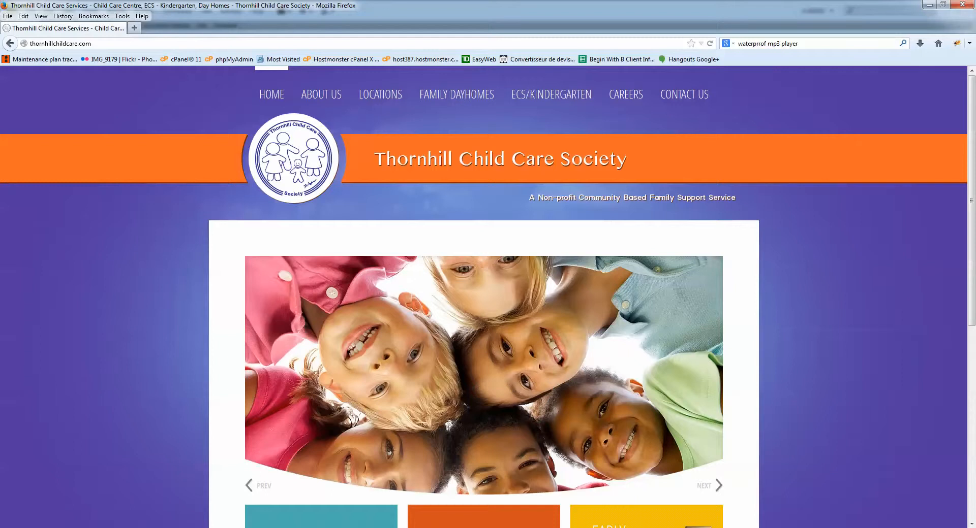
# Step: Open the site's administration page at thornhillchildcare.com/administrator in a new browser tab, keeping the public home page open
pyautogui.hotkey('ctrl', 'l')
pyautogui.hotkey('ctrl', 'c')
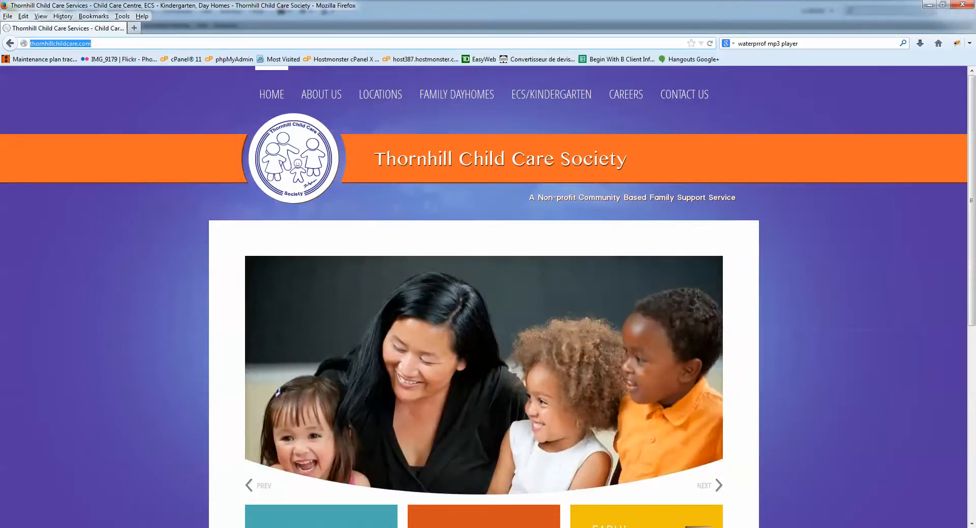
pyautogui.hotkey('ctrl', 't')
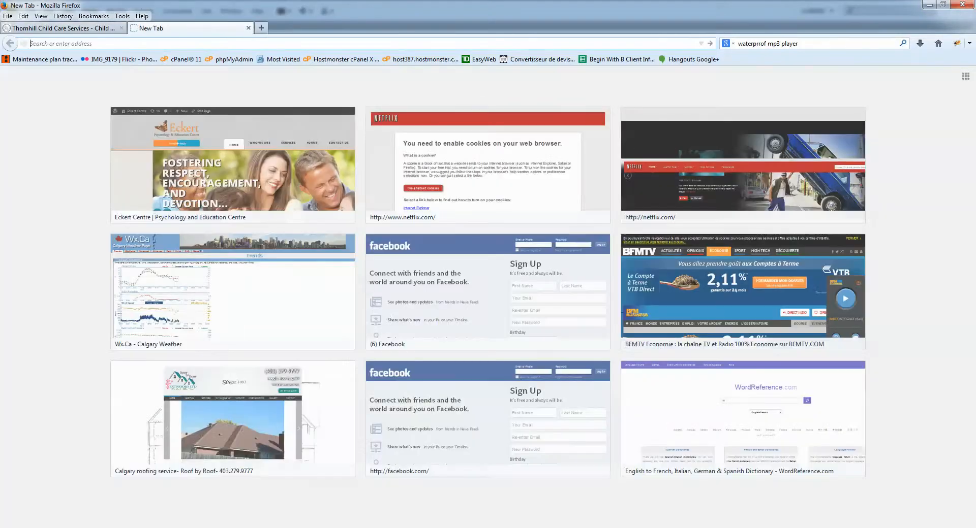
pyautogui.hotkey('ctrl', 'v')
pyautogui.write('administ')
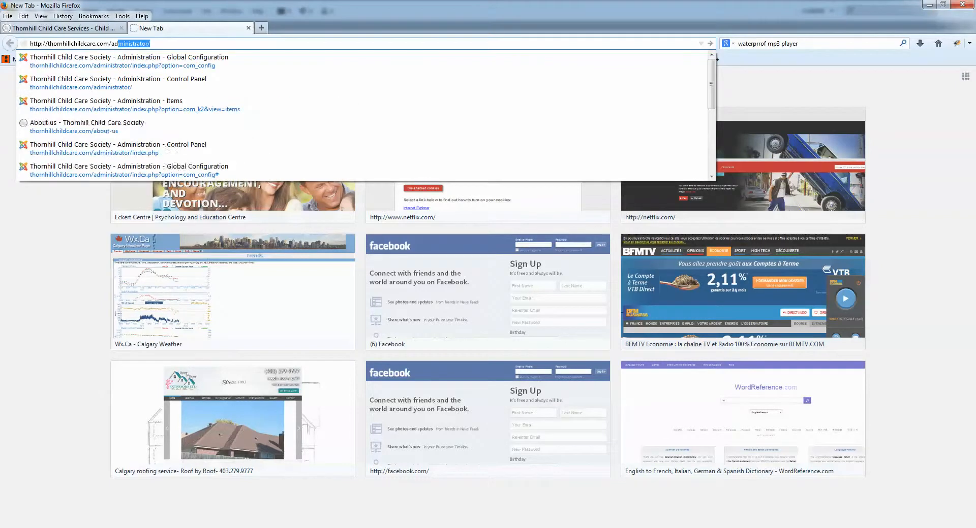
pyautogui.write('ra')
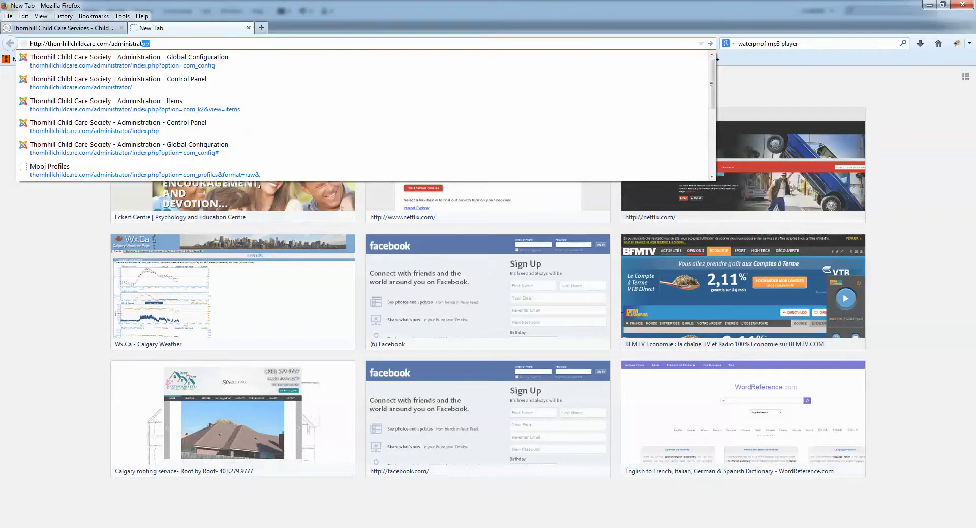
pyautogui.press('Return')
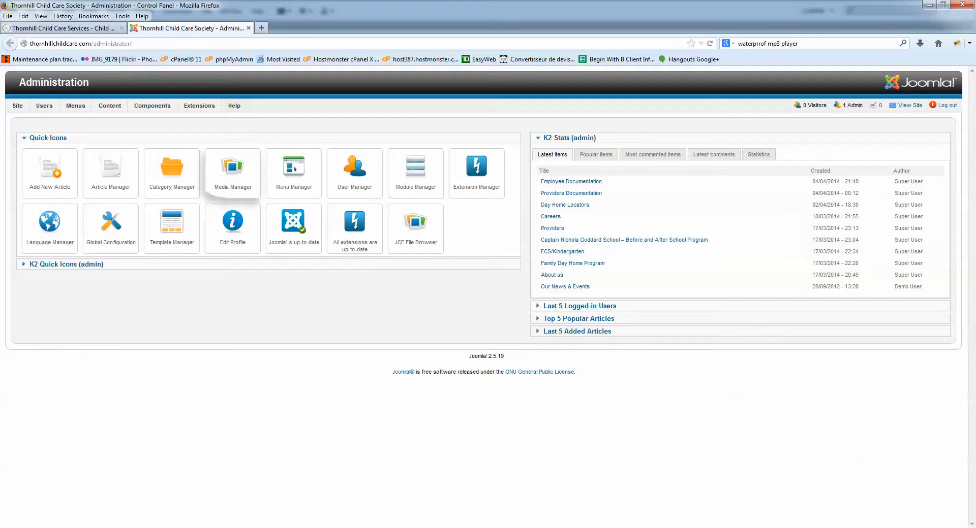
# Step: Open the same administration address in three additional browser tabs
pyautogui.hotkey('ctrl', 'l')
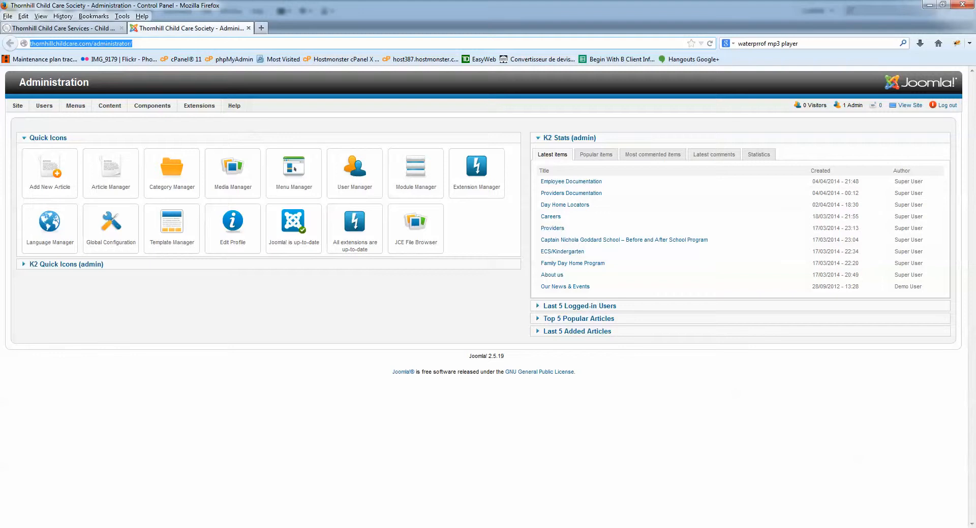
pyautogui.click(122, 44)
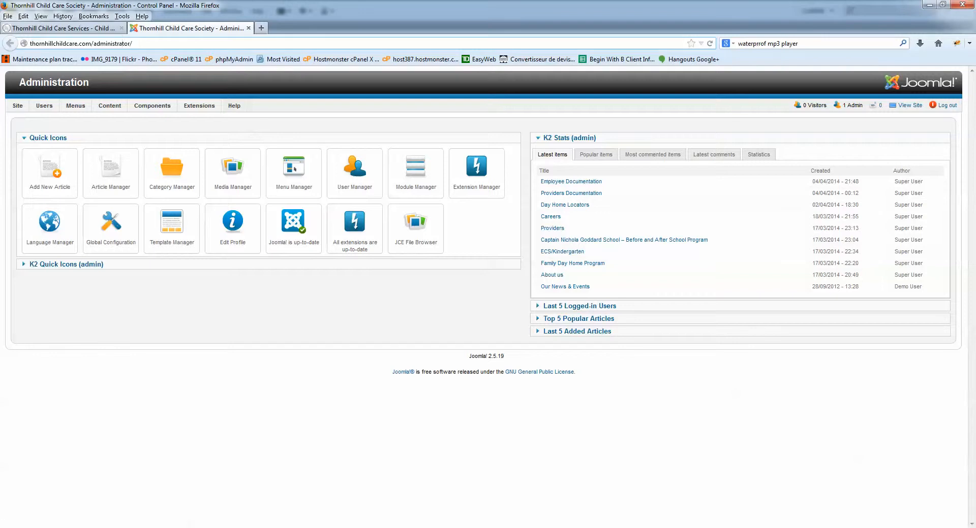
pyautogui.hotkey('ctrl', 'a')
pyautogui.hotkey('ctrl', 'c')
pyautogui.hotkey('ctrl', 't')
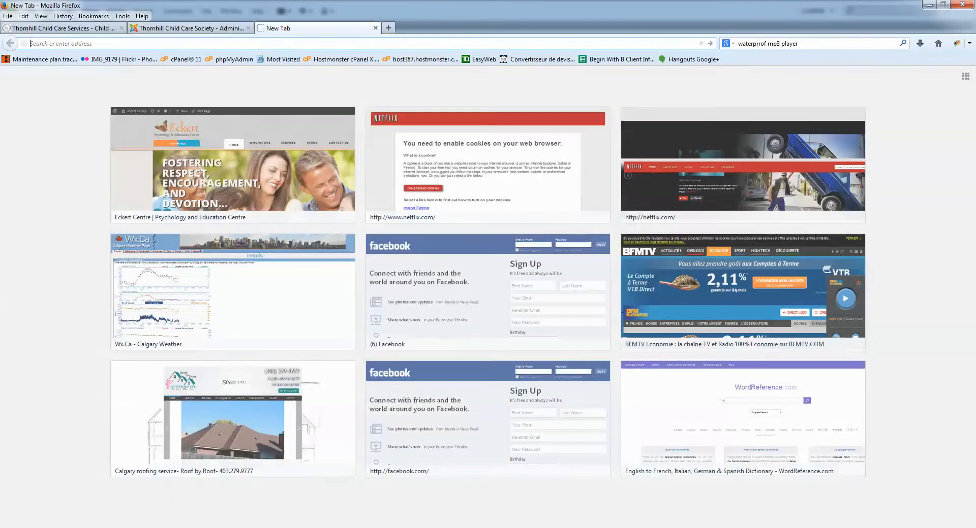
pyautogui.hotkey('ctrl', 'v')
pyautogui.press('Return')
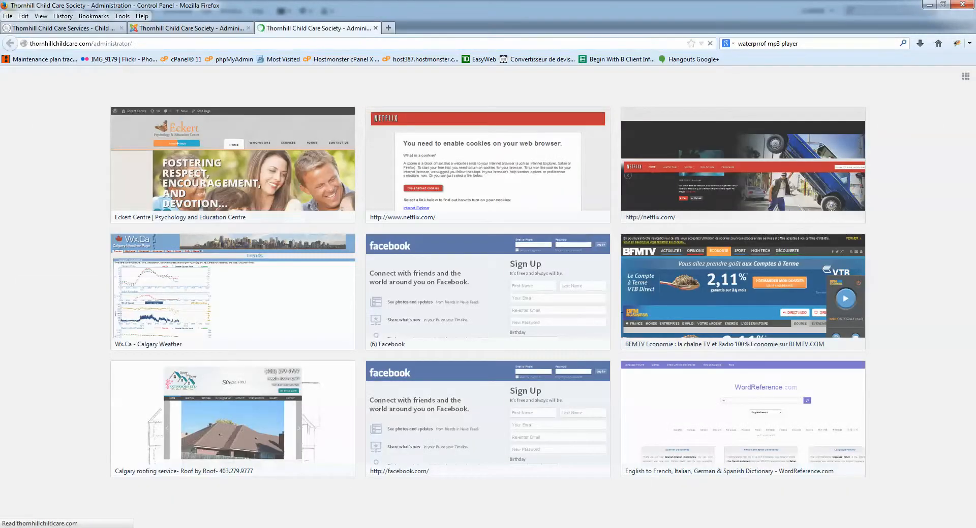
pyautogui.hotkey('ctrl', 't')
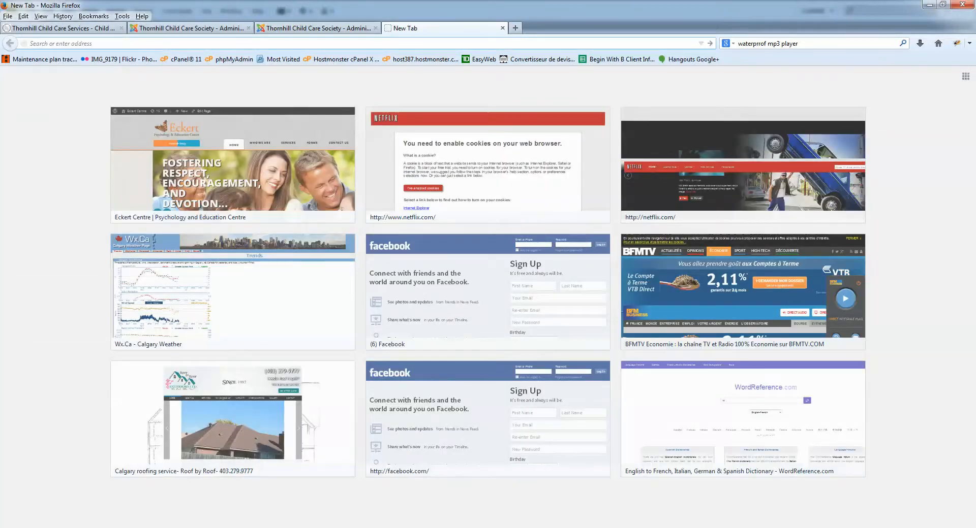
pyautogui.hotkey('ctrl', 'v')
pyautogui.press('Return')
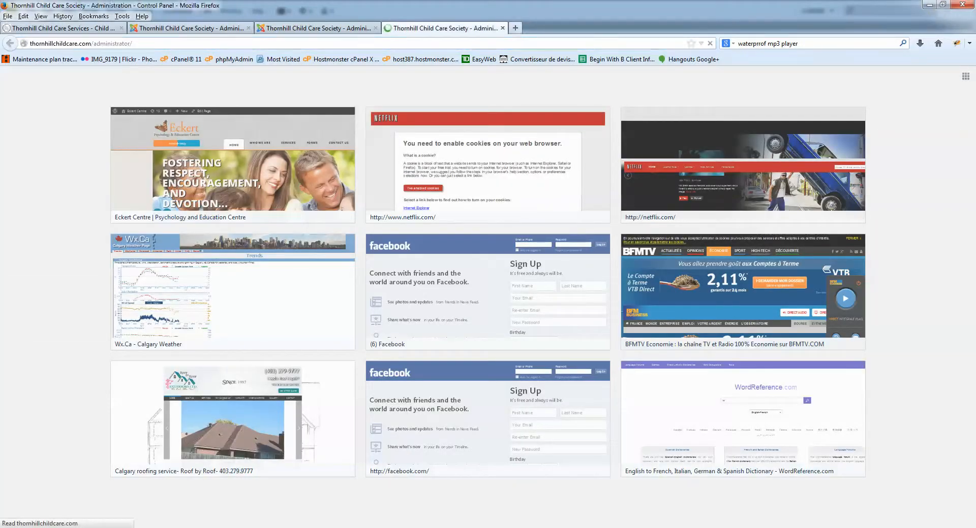
pyautogui.hotkey('ctrl', 't')
pyautogui.hotkey('ctrl', 'v')
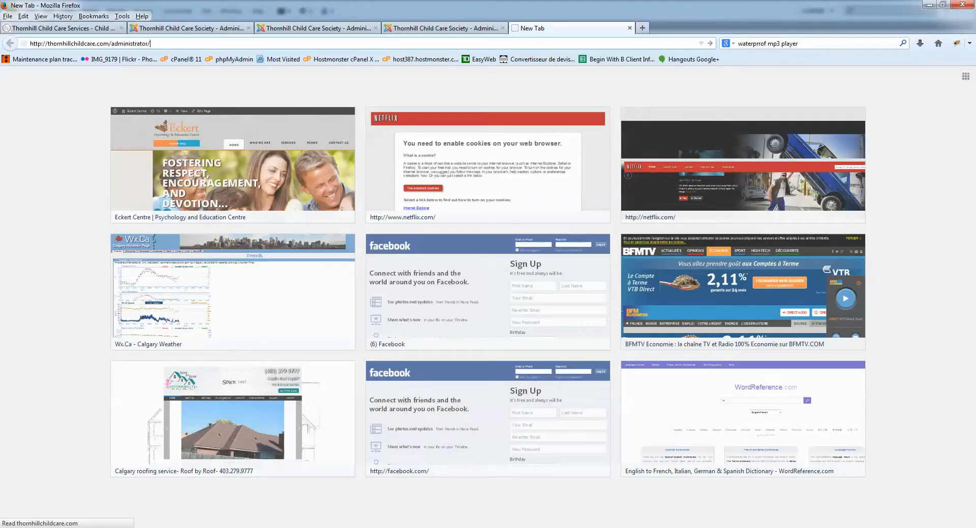
pyautogui.press('Return')
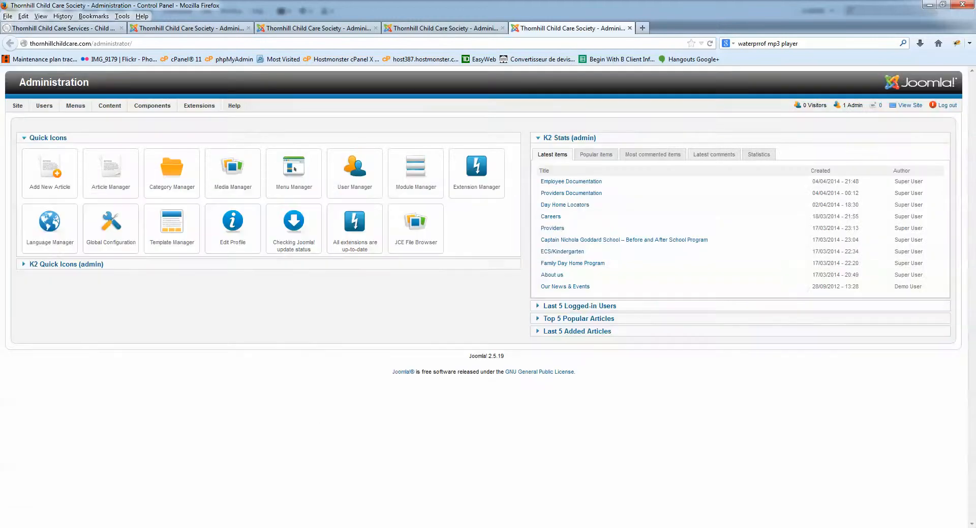
# Step: In the first administration tab, set Cache to "OFF - Caching disabled" in the system settings of Global Configuration and save
pyautogui.click(191, 28)
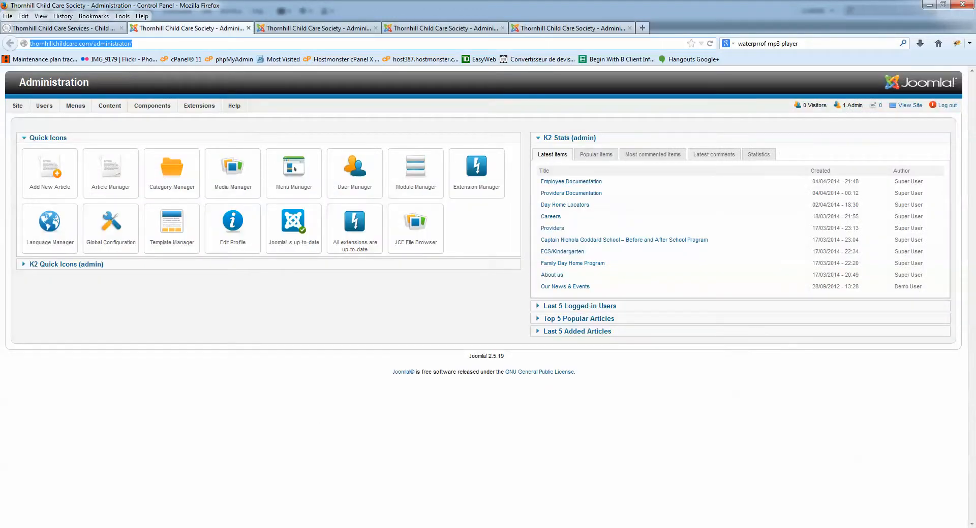
pyautogui.moveTo(17, 105)
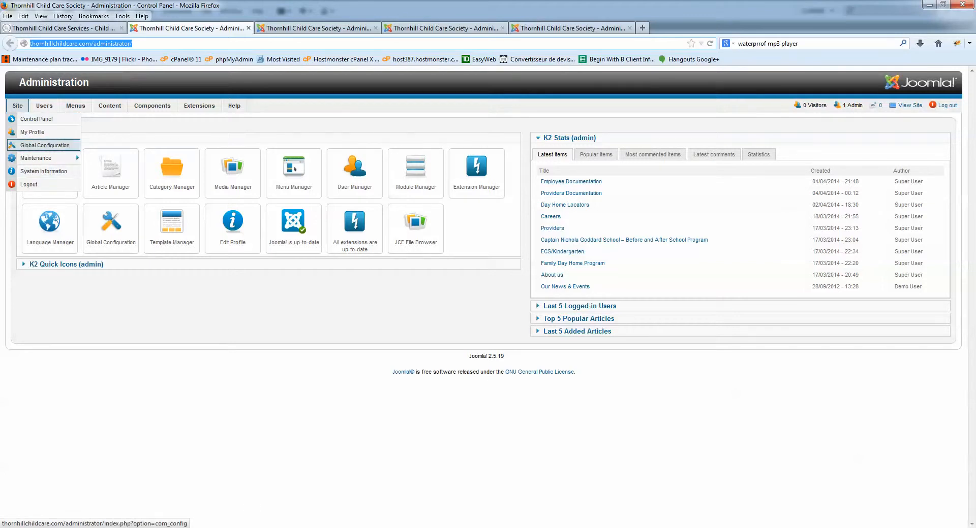
pyautogui.click(45, 145)
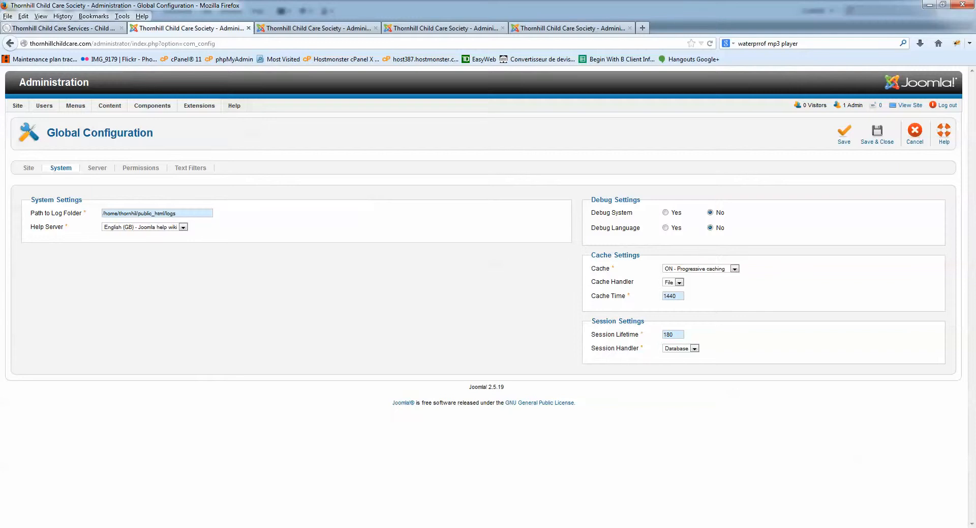
pyautogui.click(734, 269)
pyautogui.click(691, 277)
pyautogui.moveTo(607, 269)
pyautogui.click(844, 133)
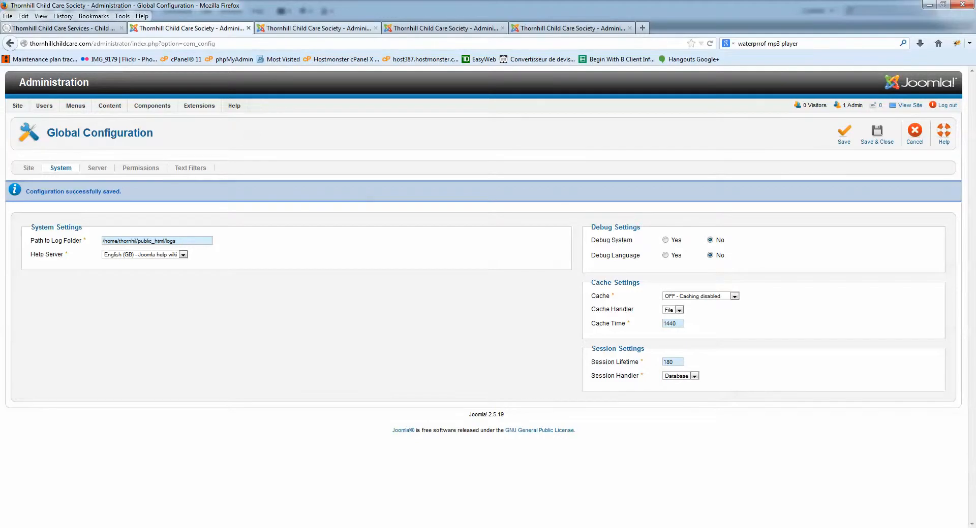
# Step: Examine the public home page and its Family Dayhomes submenu, and return to the Global Configuration page
pyautogui.click(325, 28)
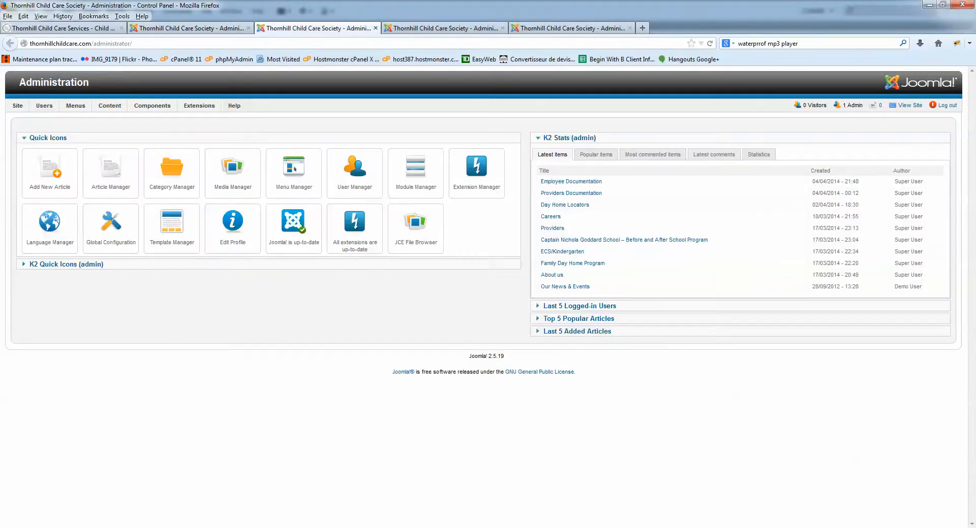
pyautogui.moveTo(152, 106)
pyautogui.click(63, 28)
pyautogui.scroll(-5, 488, 297)
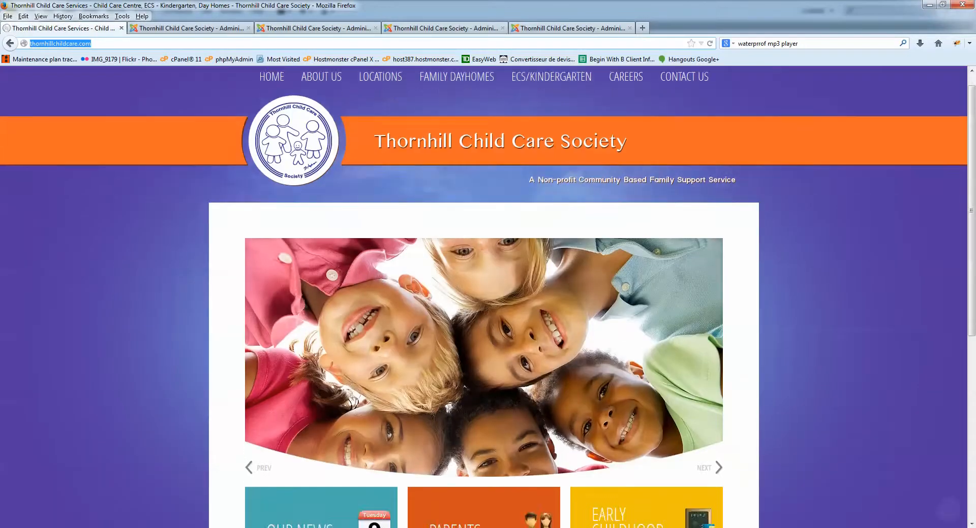
pyautogui.scroll(5, 487, 297)
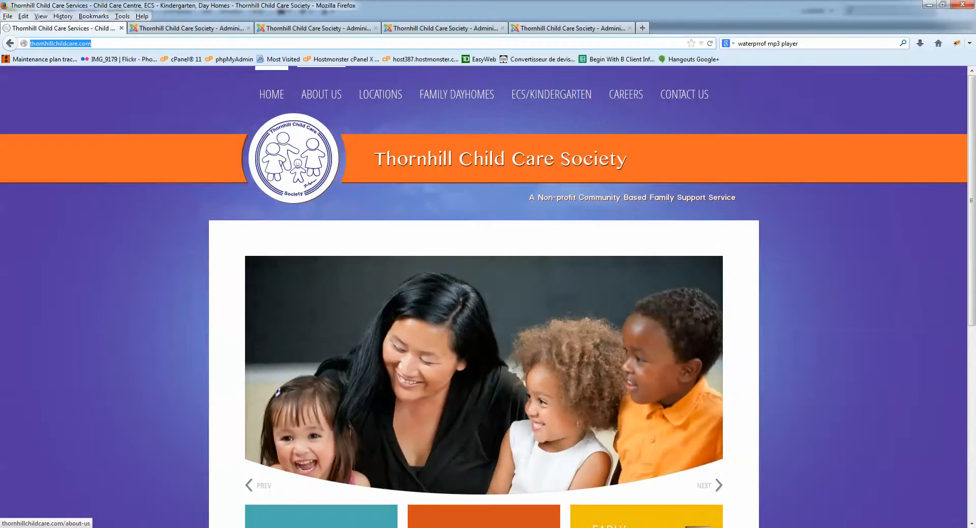
pyautogui.moveTo(456, 94)
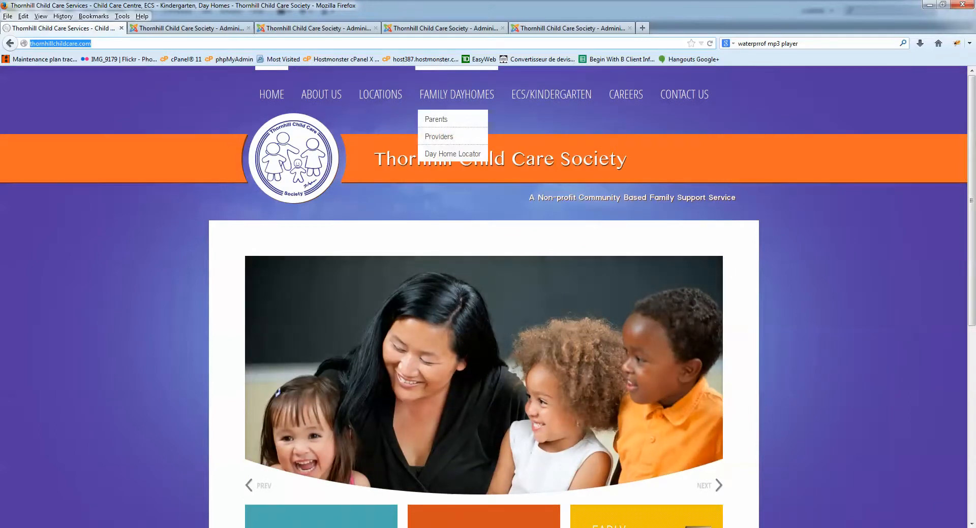
pyautogui.click(190, 28)
pyautogui.click(317, 29)
pyautogui.click(191, 28)
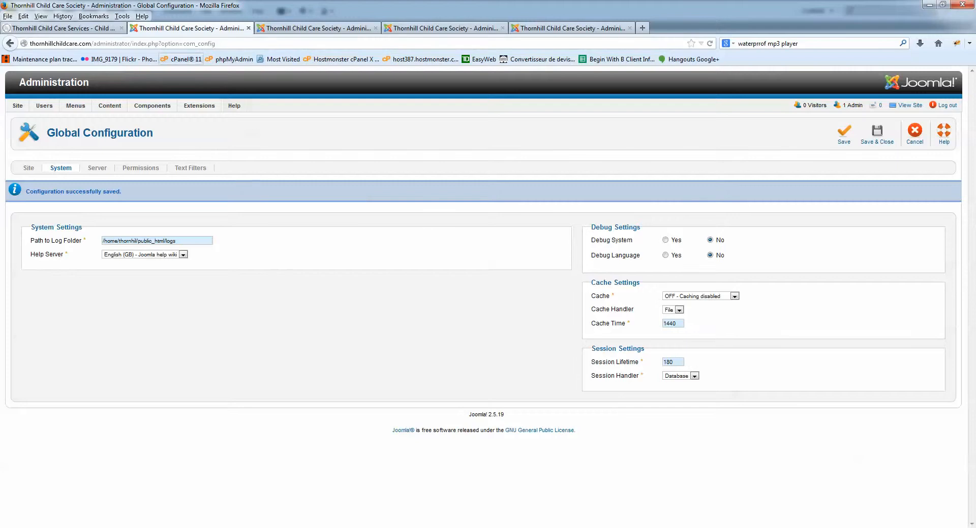
pyautogui.moveTo(66, 143)
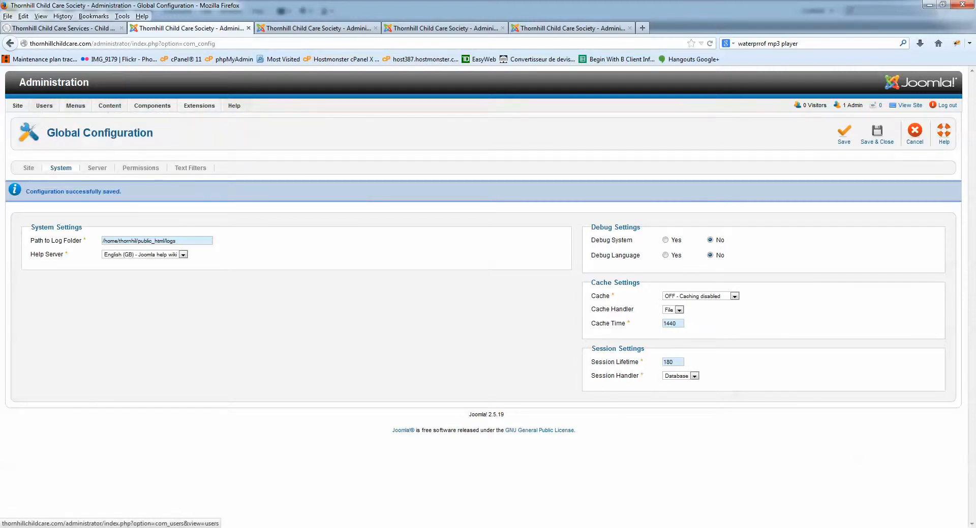
pyautogui.moveTo(17, 106)
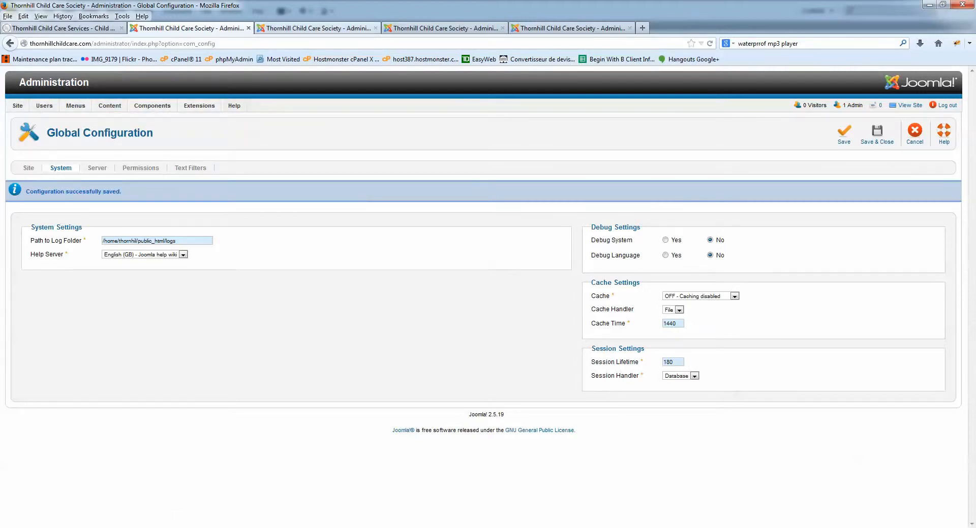
# Step: In the second administration tab, open the K2 items list and open the Dover Location item for editing
pyautogui.hotkey('ctrl', 'Tab')
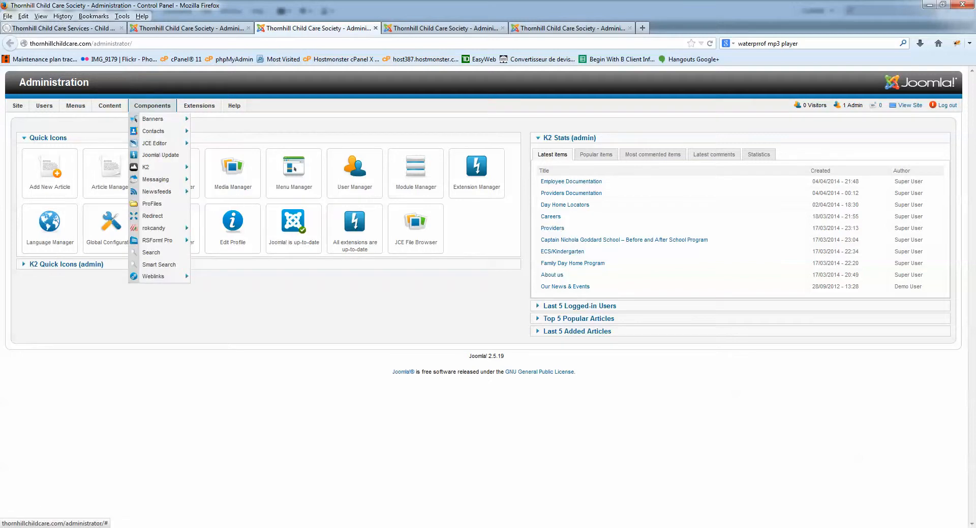
pyautogui.moveTo(153, 167)
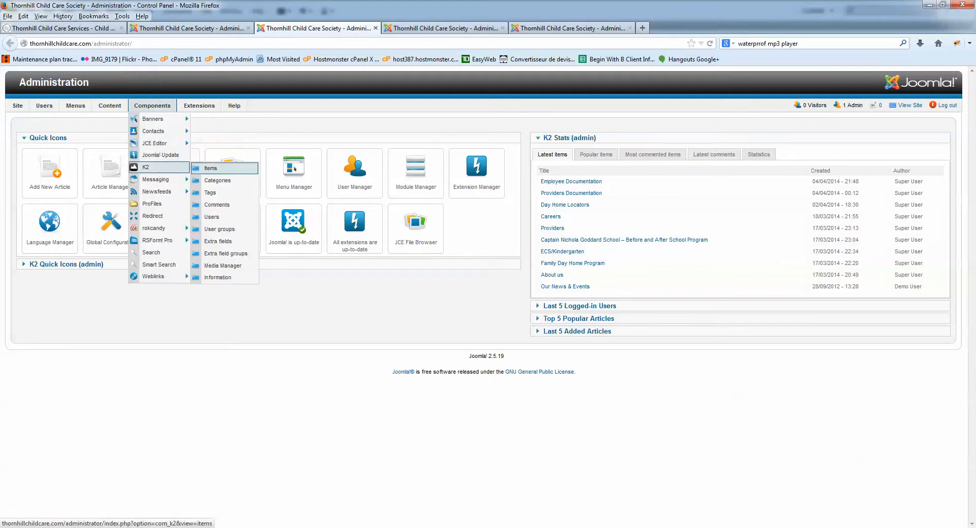
pyautogui.click(210, 168)
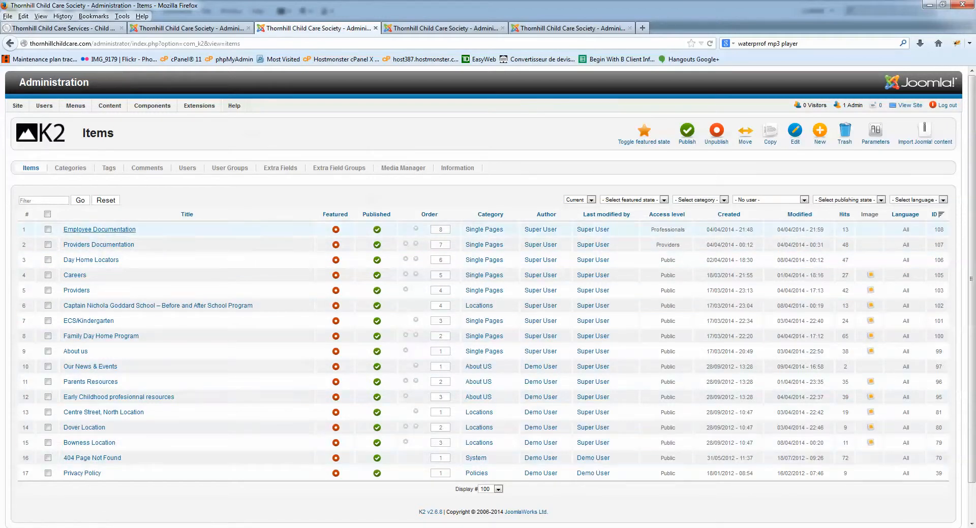
pyautogui.scroll(-1, 305, 397)
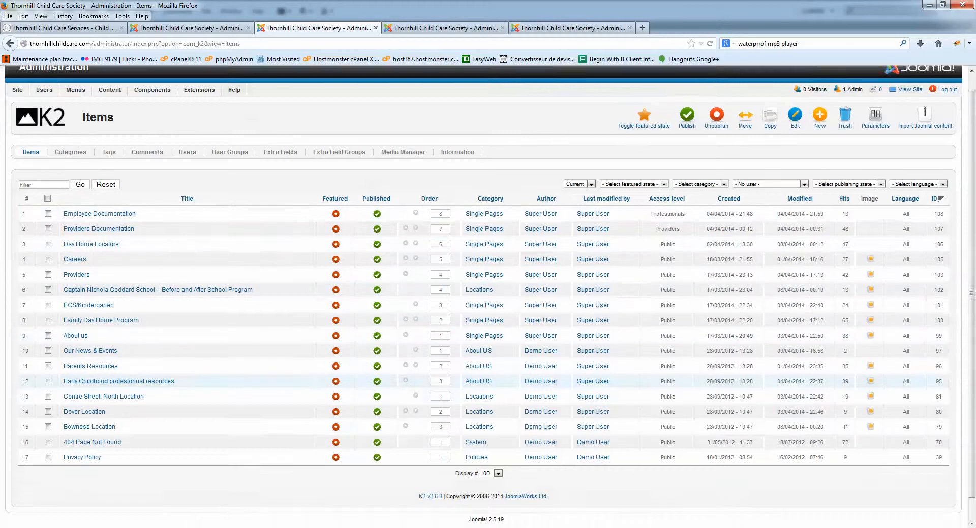
pyautogui.scroll(1, 487, 292)
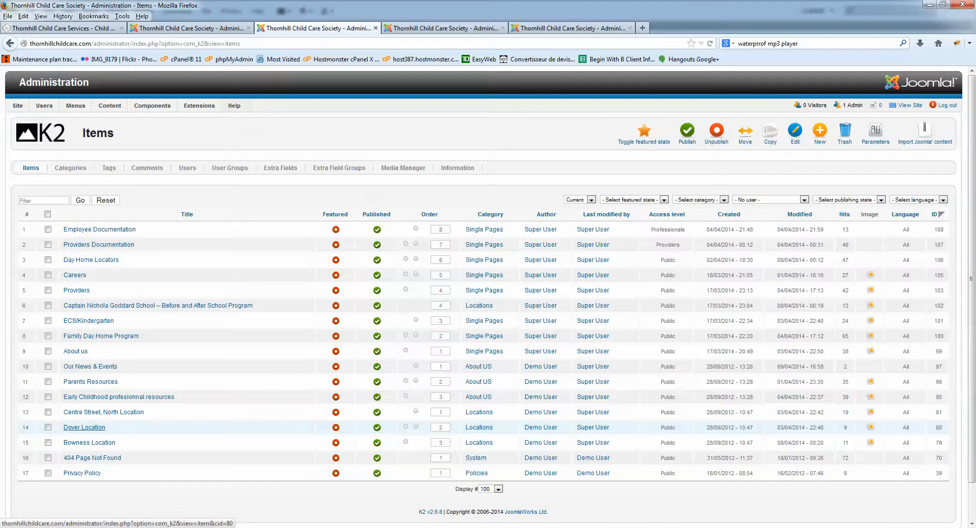
pyautogui.click(85, 427)
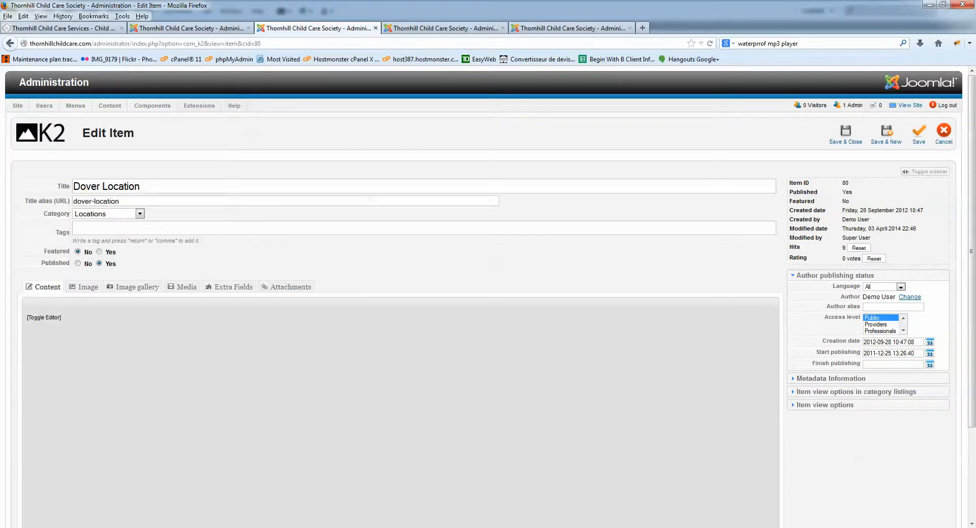
pyautogui.scroll(-3, 488, 297)
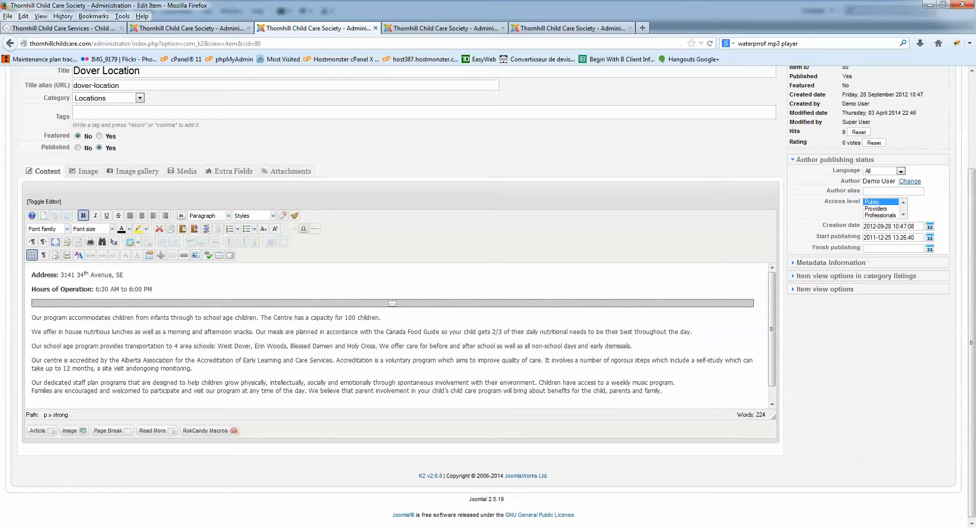
# Step: Add "wbaodwnodnwaoinkaw" after the nutritious lunches paragraph, followed by an empty line and the lines "awdnoiawndoi" and "awdmopawdpo"
pyautogui.click(147, 346)
pyautogui.write('wbaodwnodnwaoinkaw')
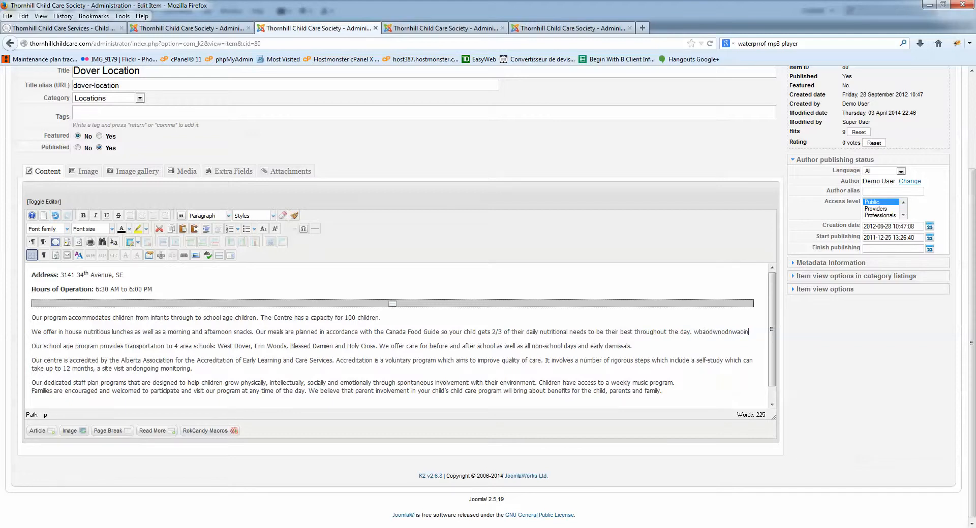
pyautogui.press('Return')
pyautogui.press('Return')
pyautogui.write('awdnoiawndoi')
pyautogui.press('Return')
pyautogui.write('awdmopawdpo')
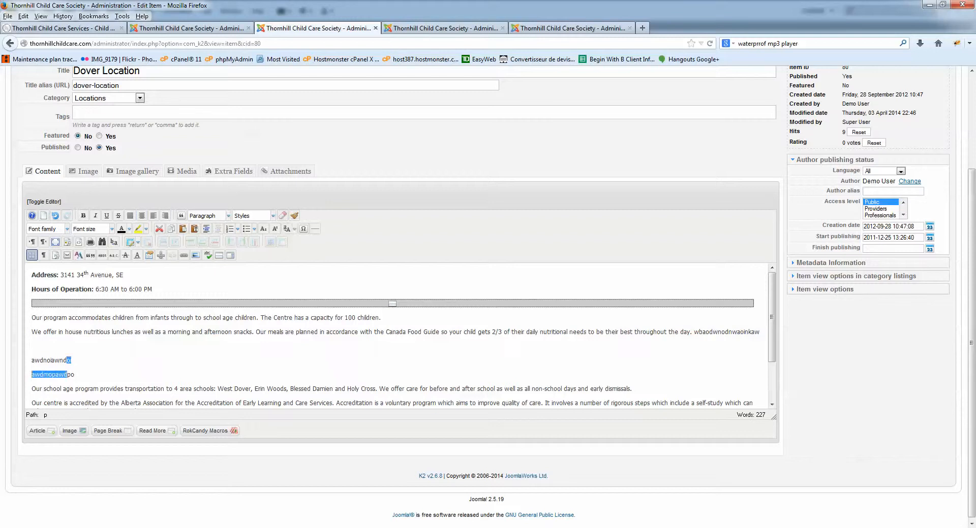
# Step: Make the test lines "awdnoiawndoi" and "awdmopawdpo" bold in the item's content
pyautogui.moveTo(71, 375); pyautogui.dragTo(31, 374)
pyautogui.click(83, 215)
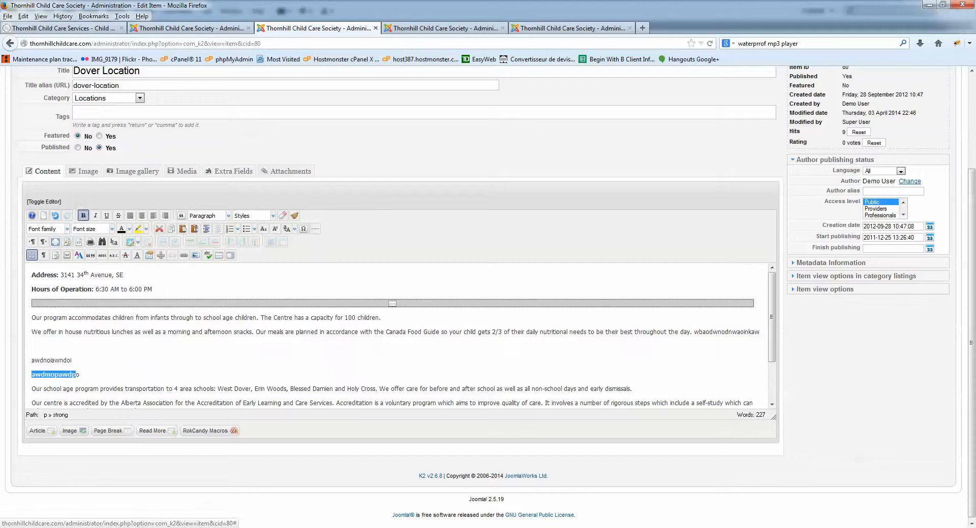
pyautogui.click(72, 360)
pyautogui.moveTo(71, 360); pyautogui.dragTo(31, 361)
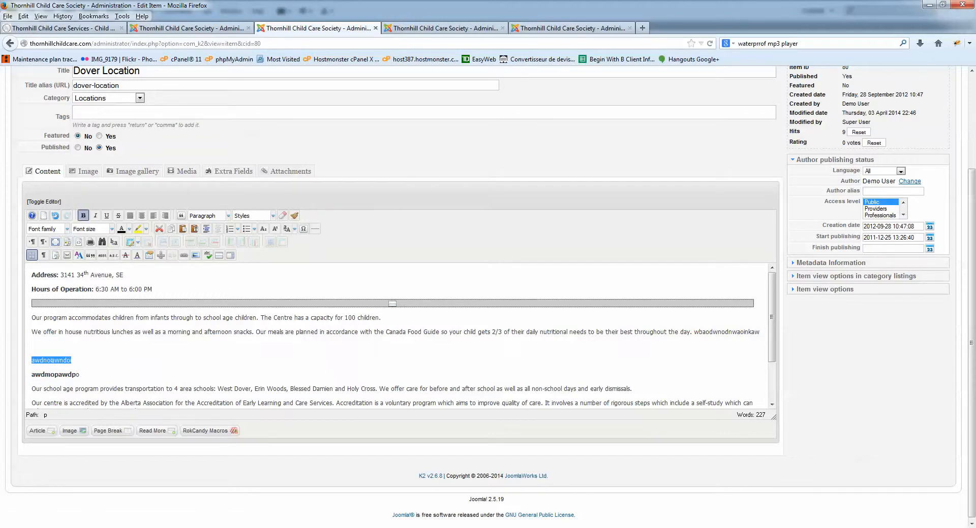
pyautogui.click(83, 216)
pyautogui.click(77, 360)
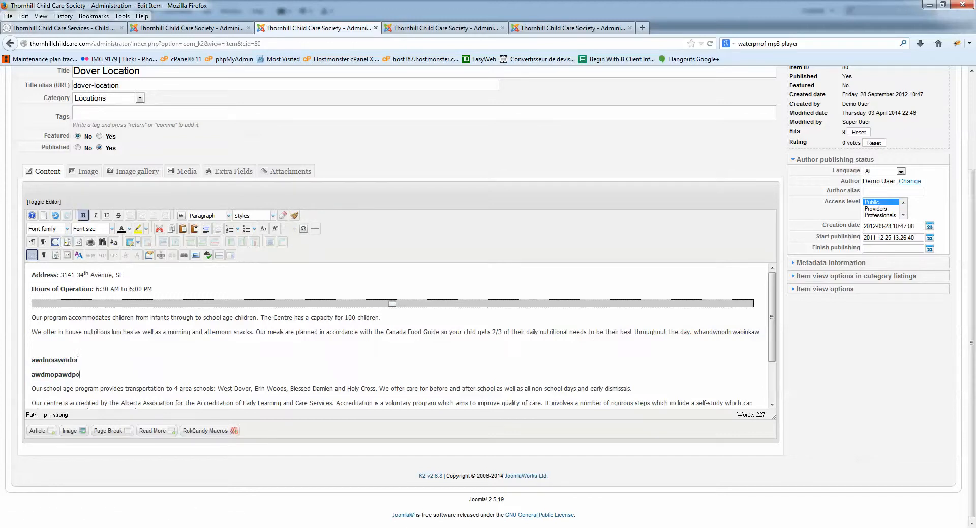
# Step: Delete the two bold test lines and the empty line above the school age program paragraph
pyautogui.press('BackSpace')
pyautogui.press('BackSpace')
pyautogui.press('BackSpace')
pyautogui.press('BackSpace')
pyautogui.press('BackSpace')
pyautogui.press('BackSpace')
pyautogui.press('BackSpace')
pyautogui.press('BackSpace')
pyautogui.press('BackSpace')
pyautogui.press('BackSpace')
pyautogui.press('BackSpace')
pyautogui.press('BackSpace')
pyautogui.press('BackSpace')
pyautogui.press('BackSpace')
pyautogui.press('BackSpace')
pyautogui.press('BackSpace')
pyautogui.press('BackSpace')
pyautogui.press('BackSpace')
pyautogui.press('BackSpace')
pyautogui.press('BackSpace')
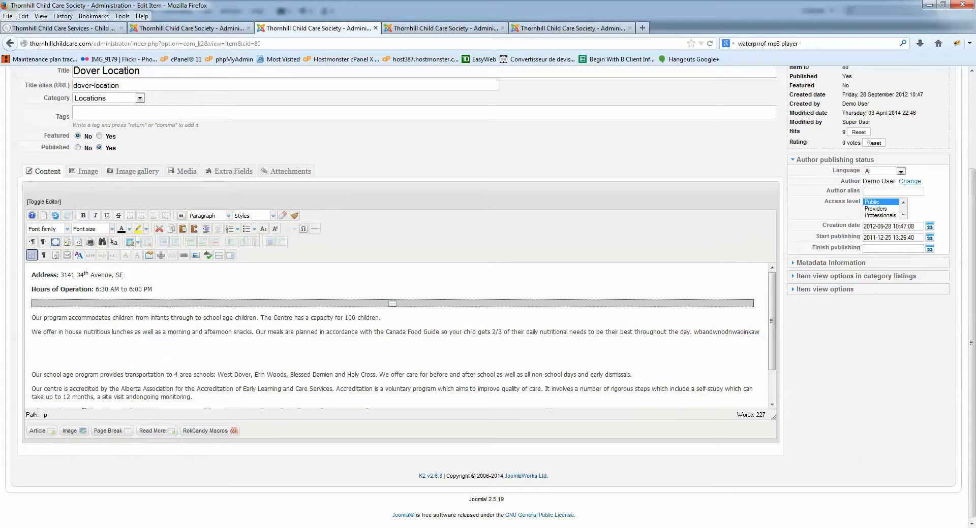
pyautogui.press('BackSpace')
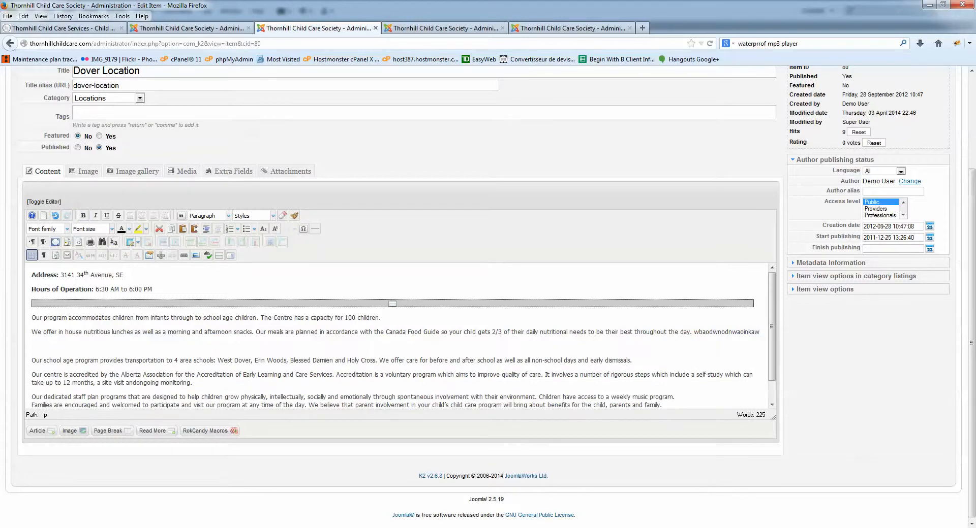
pyautogui.press('BackSpace')
# Step: Delete the test text "wbaodwnodnwaoinkaw" from the end of the nutritious lunches paragraph
pyautogui.hotkey('shift', 'Right')
pyautogui.hotkey('shift', 'Right')
pyautogui.hotkey('shift', 'Right')
pyautogui.hotkey('shift', 'Right')
pyautogui.hotkey('shift', 'Right')
pyautogui.hotkey('shift', 'Right')
pyautogui.hotkey('shift', 'Right')
pyautogui.hotkey('shift', 'Right')
pyautogui.hotkey('shift', 'Right')
pyautogui.hotkey('shift', 'Right')
pyautogui.hotkey('shift', 'Right')
pyautogui.hotkey('shift', 'Right')
pyautogui.hotkey('shift', 'Right')
pyautogui.hotkey('shift', 'Right')
pyautogui.hotkey('shift', 'Right')
pyautogui.hotkey('shift', 'Right')
pyautogui.hotkey('shift', 'Right')
pyautogui.hotkey('shift', 'Right')
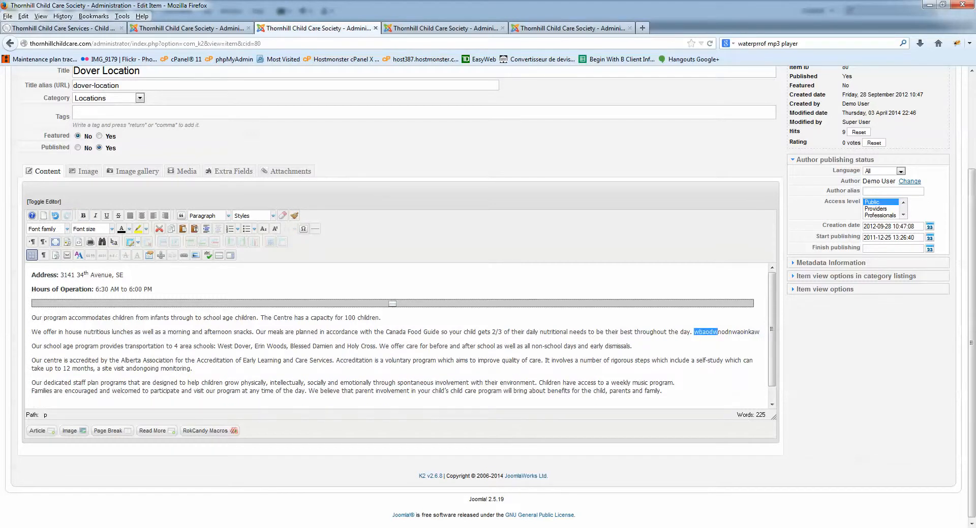
pyautogui.press('BackSpace')
pyautogui.press('Down')
pyautogui.press('Left')
pyautogui.hotkey('shift', 'Left')
pyautogui.hotkey('shift', 'Left')
pyautogui.hotkey('shift', 'Left')
pyautogui.hotkey('shift', 'Left')
pyautogui.hotkey('shift', 'Left')
pyautogui.hotkey('shift', 'Left')
pyautogui.hotkey('shift', 'Left')
pyautogui.hotkey('shift', 'Left')
pyautogui.hotkey('shift', 'Left')
pyautogui.hotkey('shift', 'Left')
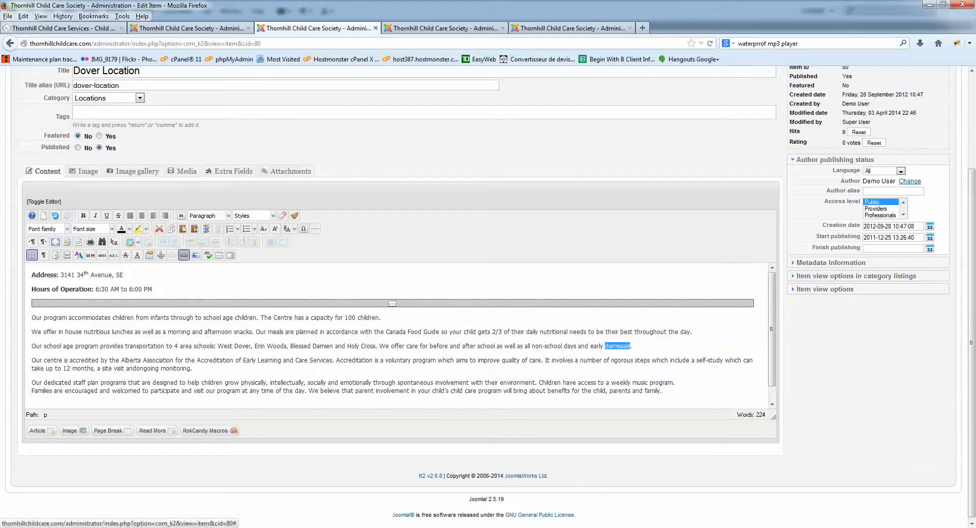
pyautogui.click(184, 255)
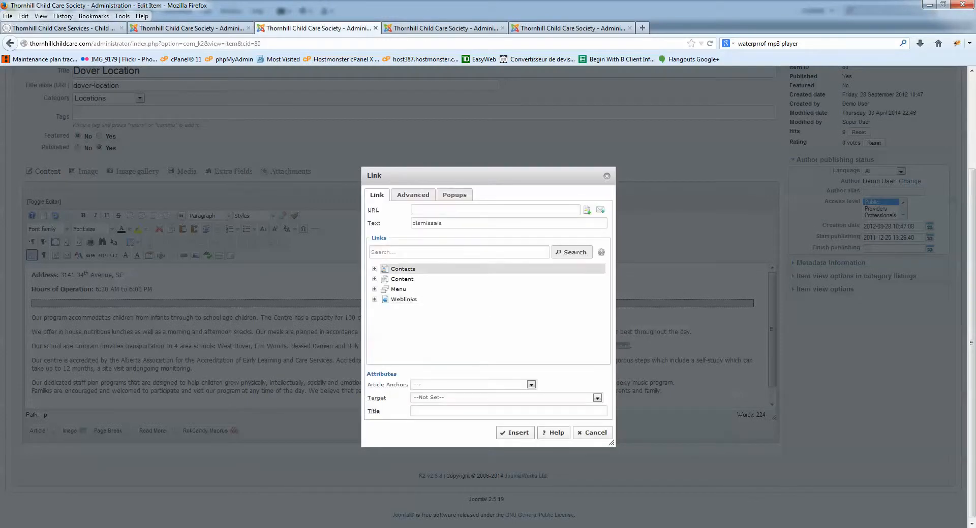
pyautogui.click(472, 210)
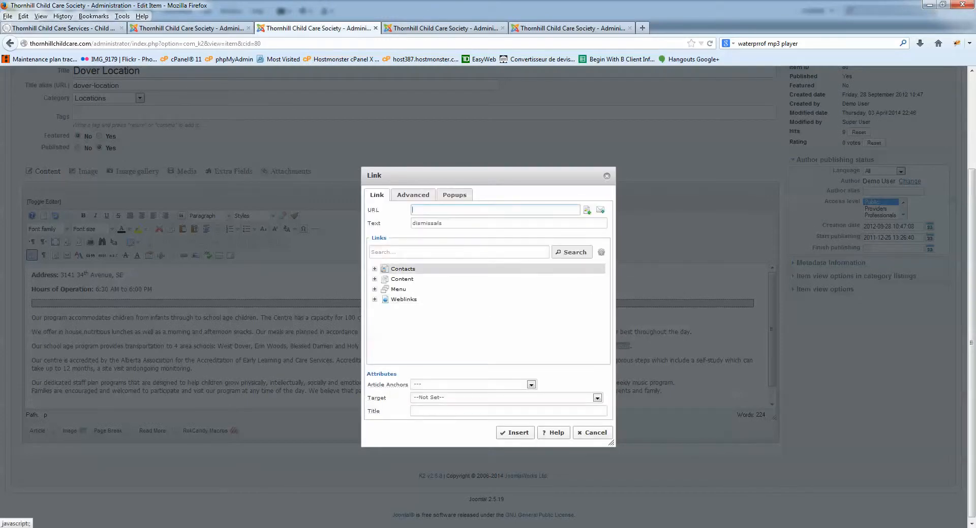
pyautogui.write('http')
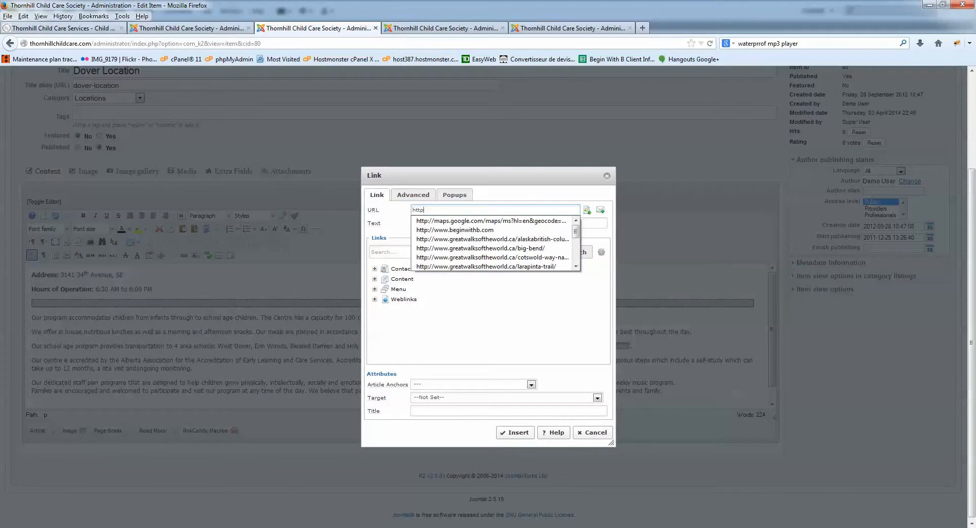
pyautogui.write('://ww.')
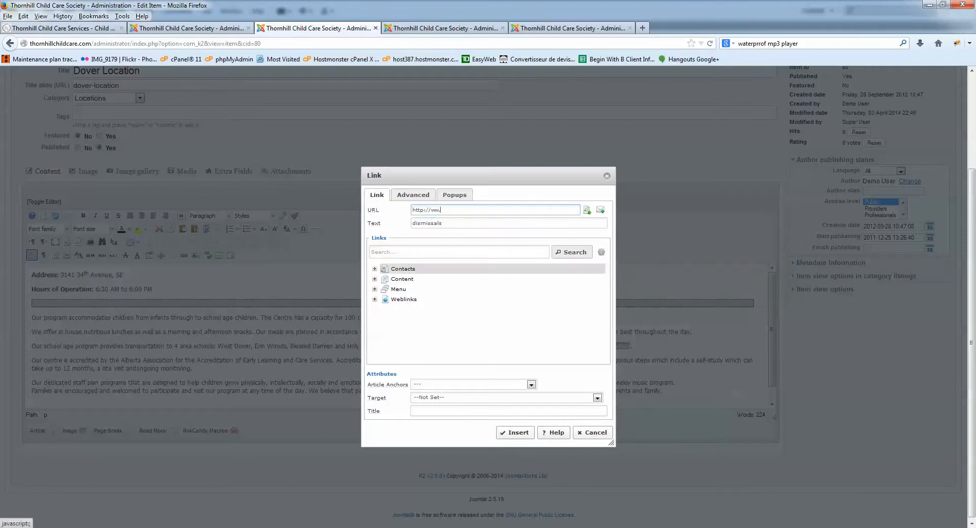
pyautogui.write('beginwithb.com')
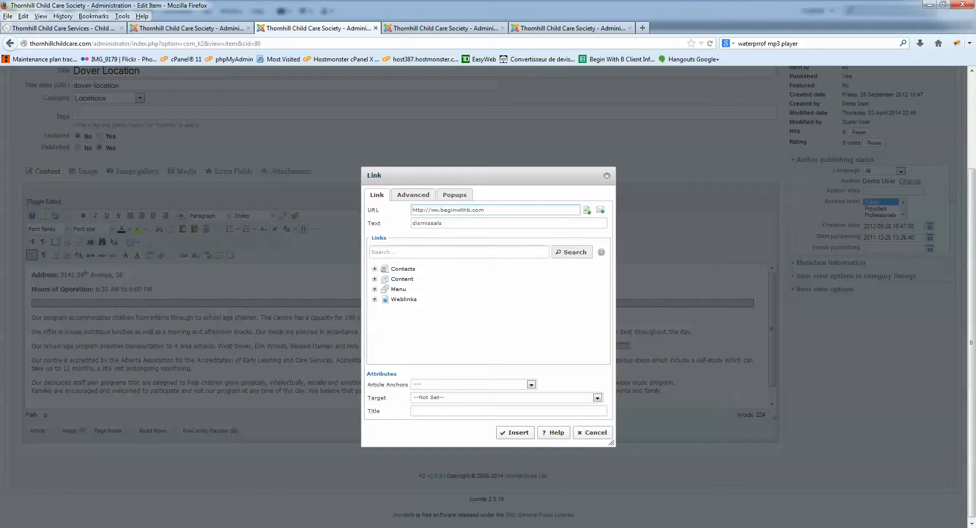
pyautogui.click(506, 398)
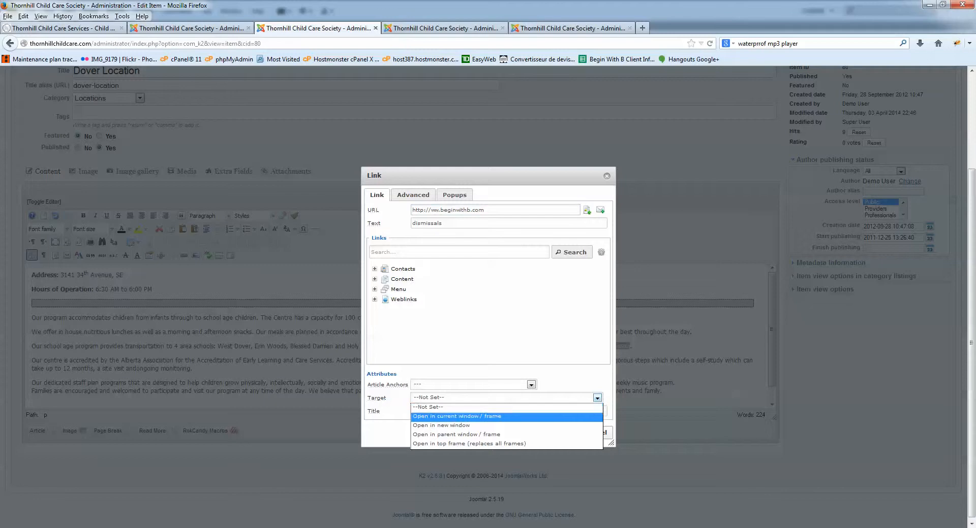
pyautogui.click(441, 426)
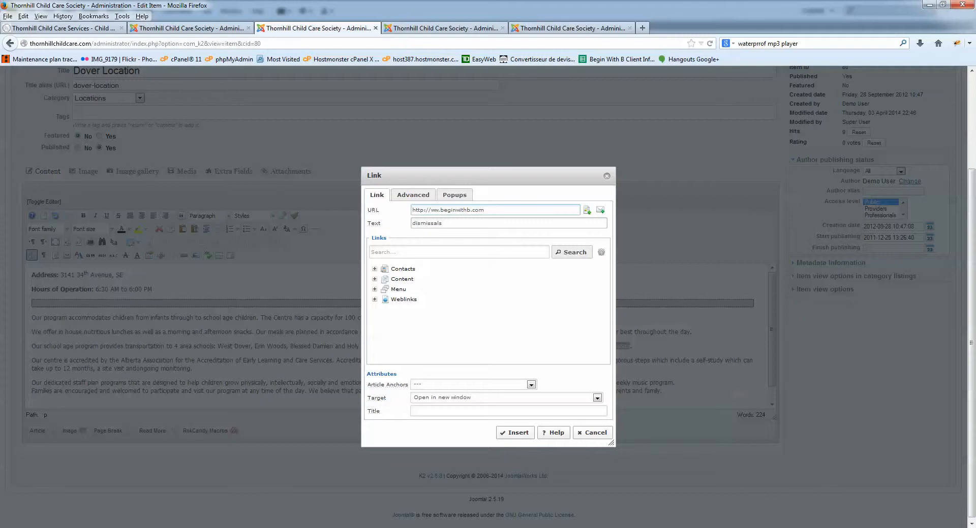
# Step: Clear the external web address from the link's URL
pyautogui.click(437, 210)
pyautogui.hotkey('ctrl', 'a')
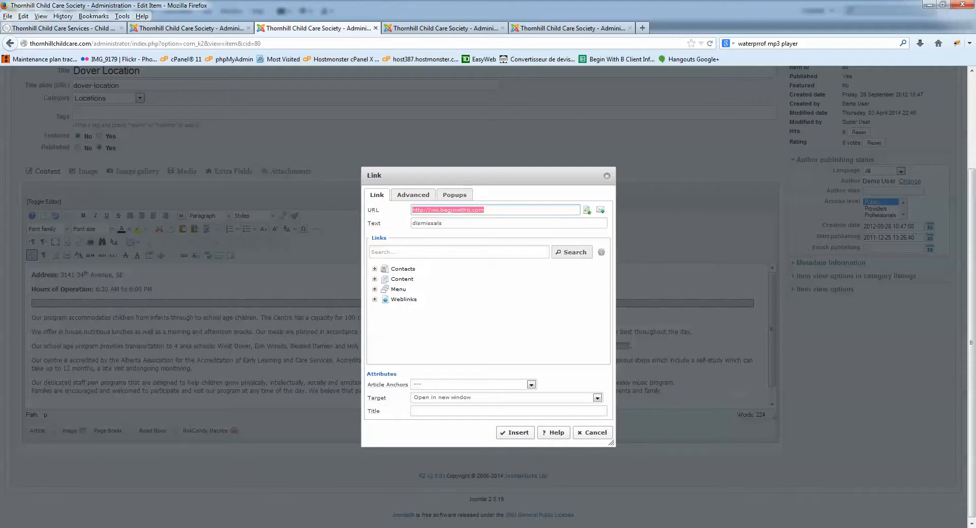
pyautogui.click(438, 210)
pyautogui.hotkey('ctrl', 'a')
pyautogui.press('BackSpace')
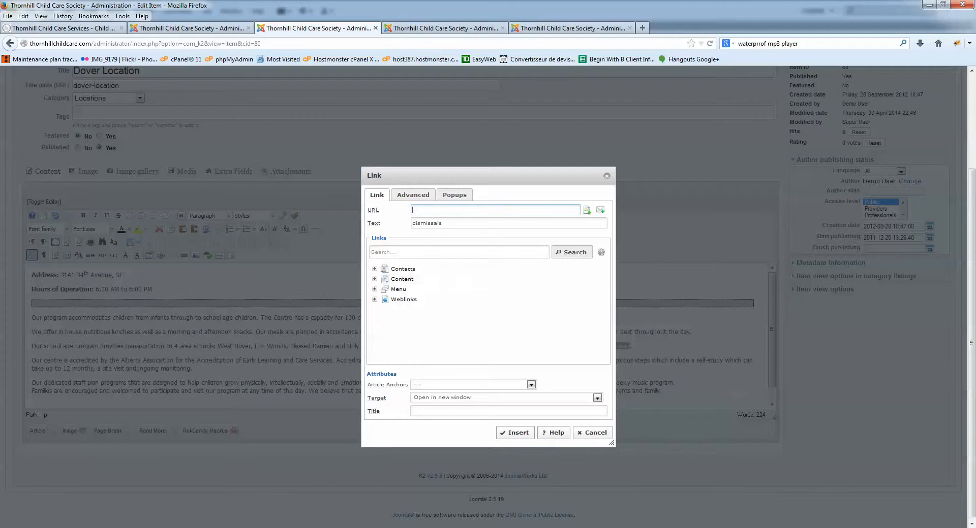
# Step: Set the link to the Parents page under Family Dayhomes in the site's Main Menu and check its URL
pyautogui.click(398, 289)
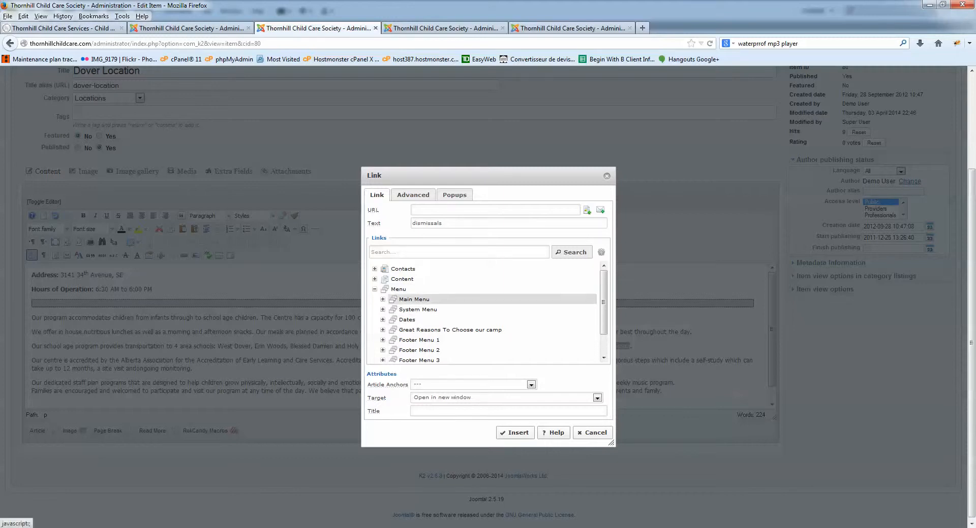
pyautogui.scroll(-1, 402, 299)
pyautogui.click(383, 288)
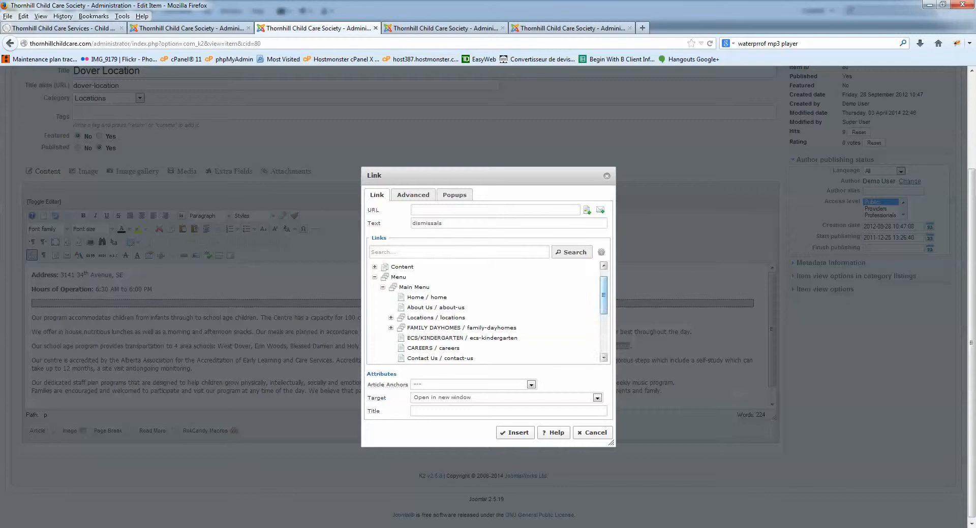
pyautogui.scroll(-1, 485, 312)
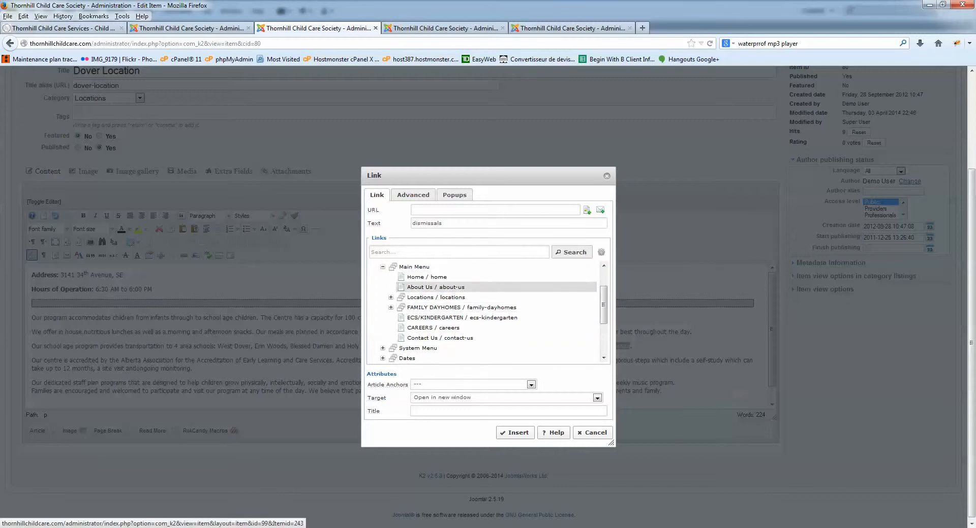
pyautogui.click(391, 297)
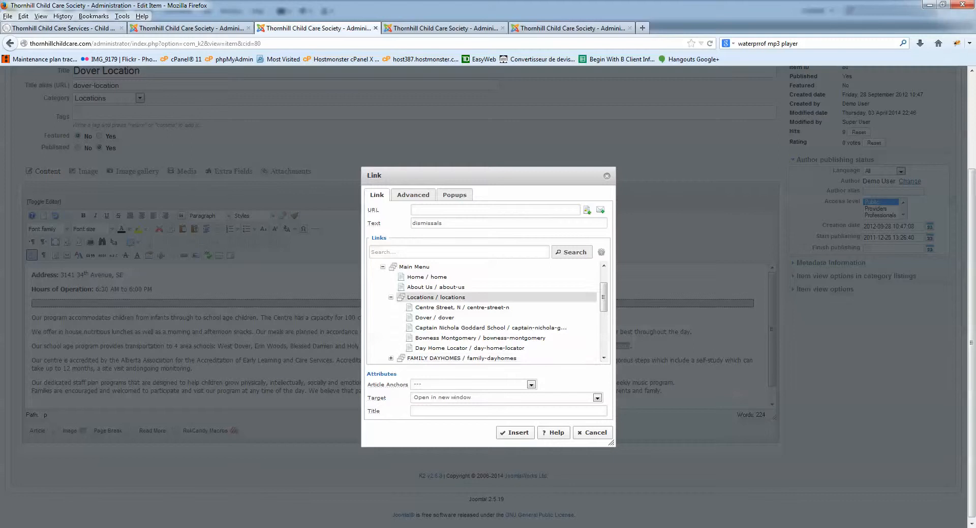
pyautogui.scroll(-2, 485, 312)
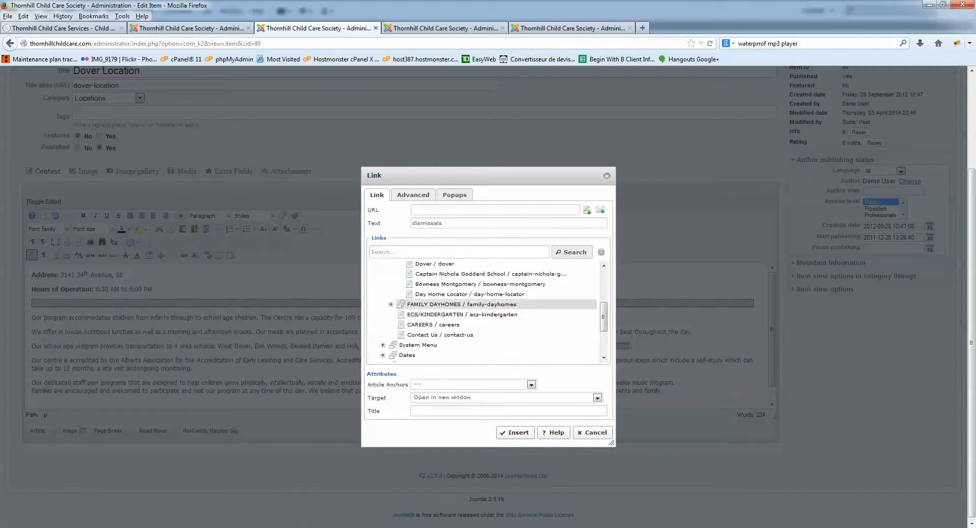
pyautogui.click(391, 304)
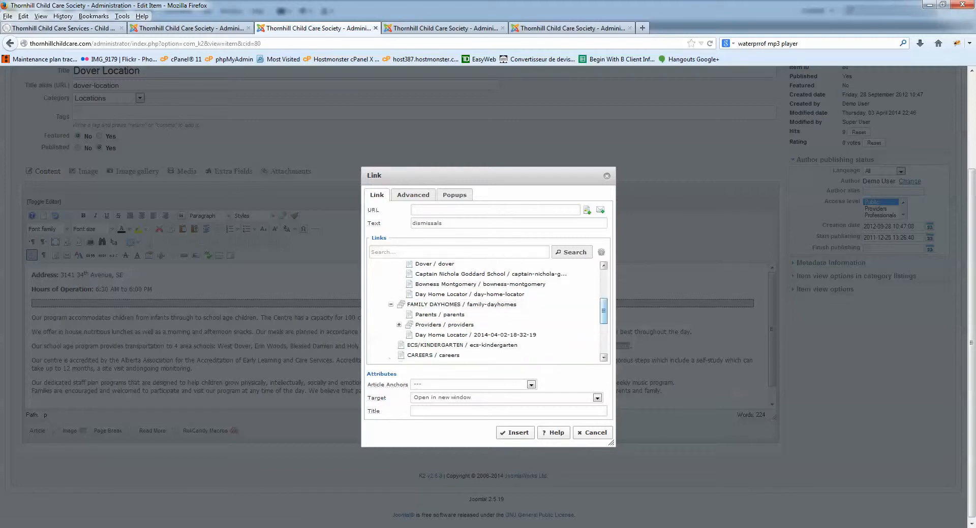
pyautogui.scroll(-1, 457, 309)
pyautogui.click(440, 287)
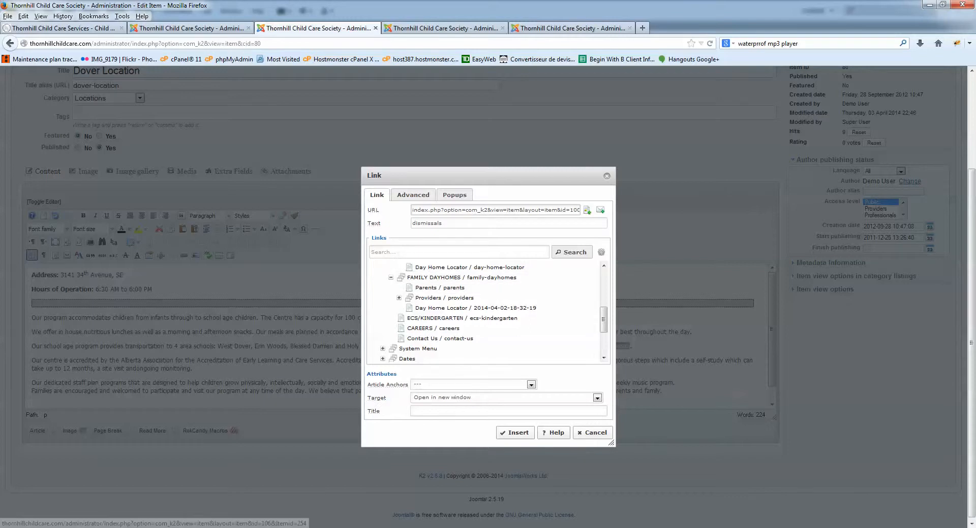
pyautogui.moveTo(412, 210); pyautogui.dragTo(545, 210)
pyautogui.click(514, 210)
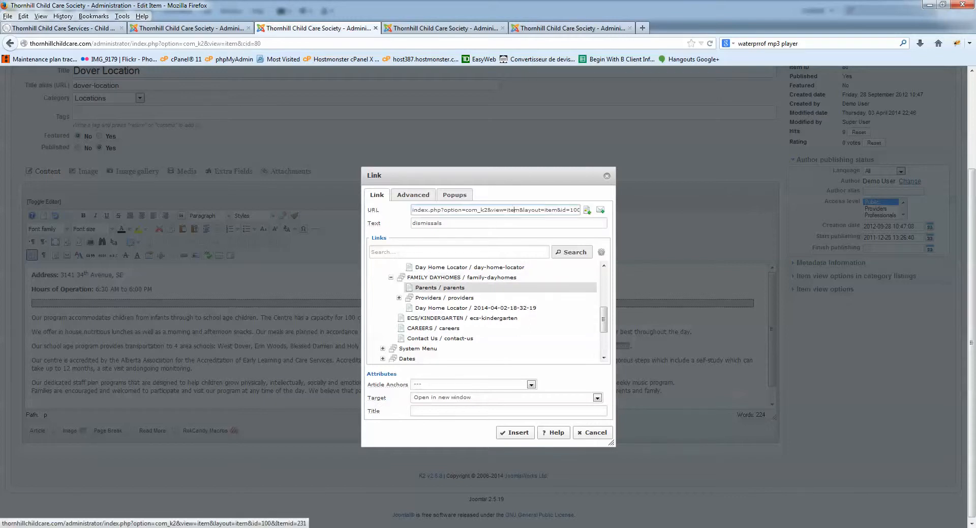
# Step: Change the link to the Day Home Locator page under Family Dayhomes, and look through the pages in the Hidden Menu
pyautogui.click(473, 308)
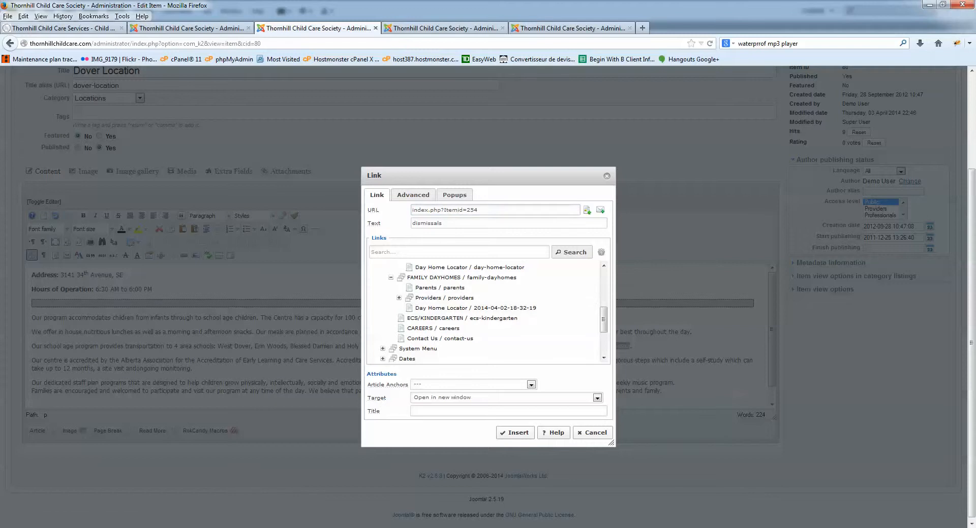
pyautogui.scroll(-1, 482, 312)
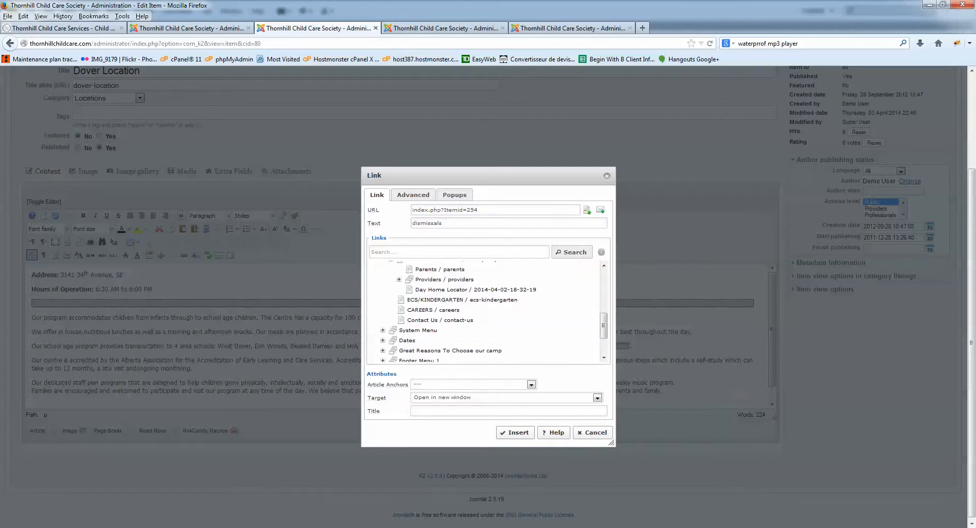
pyautogui.scroll(-2, 457, 325)
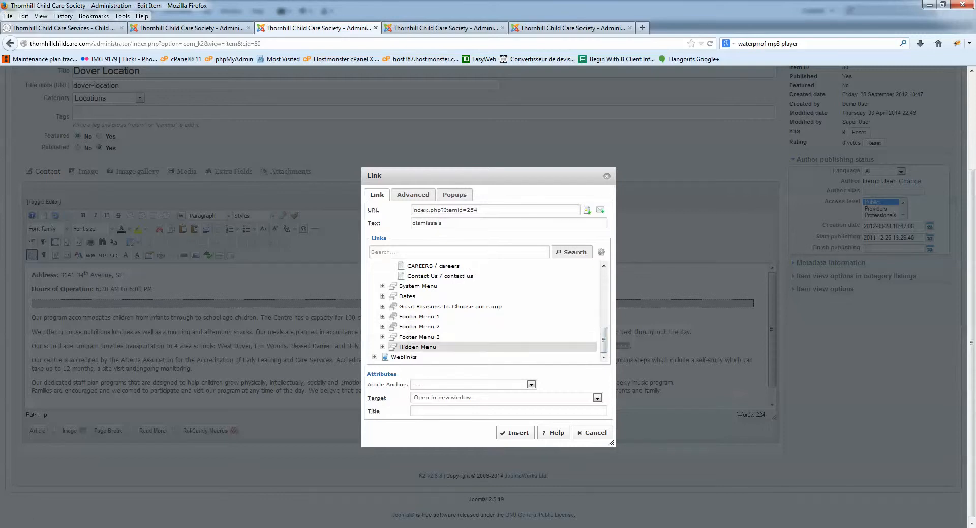
pyautogui.click(382, 347)
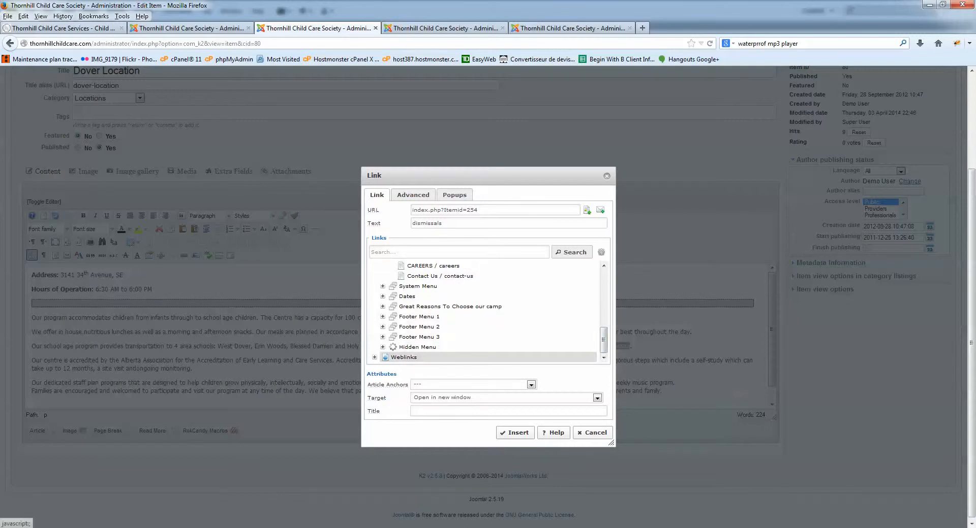
pyautogui.moveTo(603, 333); pyautogui.dragTo(603, 344)
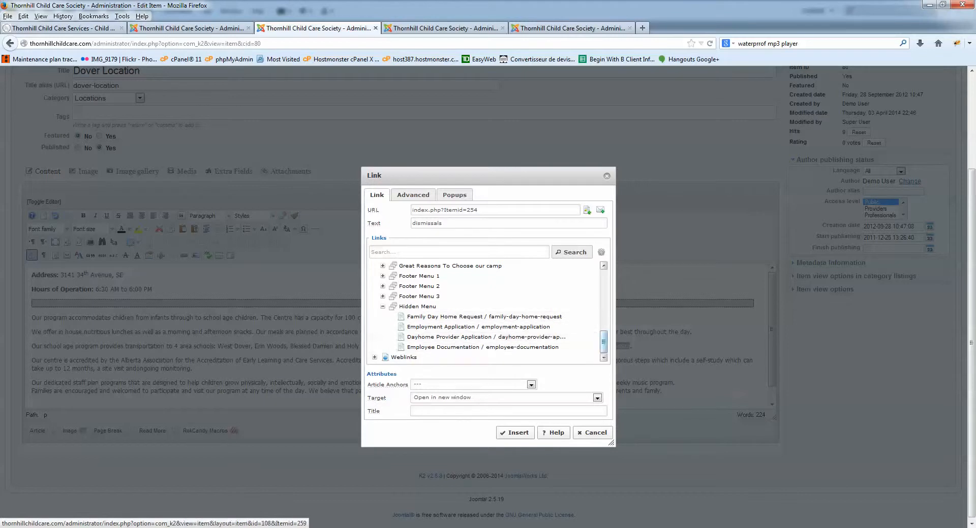
pyautogui.scroll(5, 483, 315)
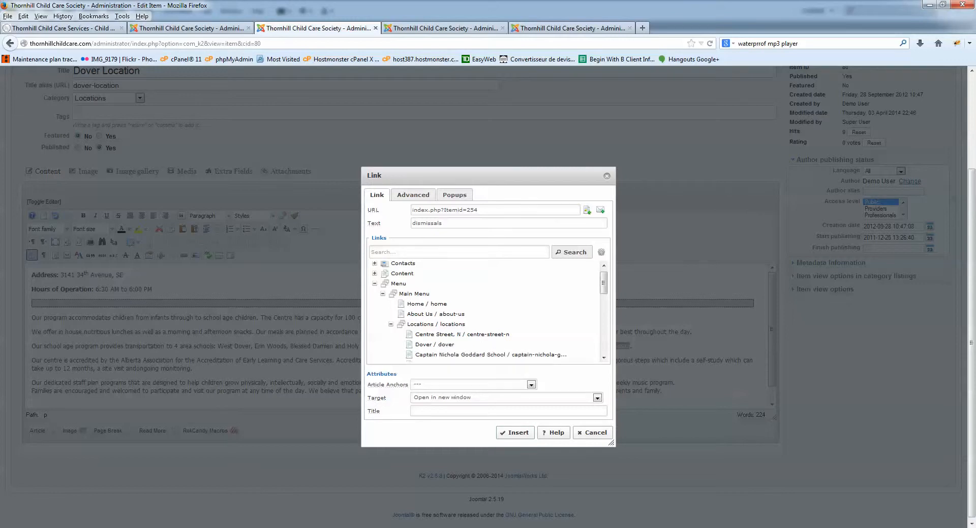
# Step: Reset the link's target to "--Not Set--", insert the link on "dismissals", and check it in the item's text
pyautogui.click(597, 398)
pyautogui.click(448, 406)
pyautogui.click(514, 432)
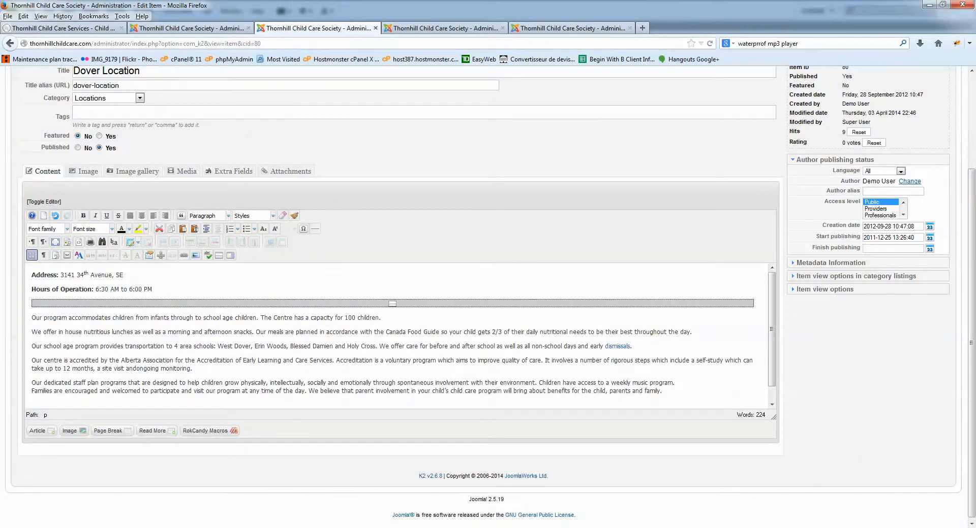
pyautogui.click(535, 383)
pyautogui.doubleClick(615, 347)
pyautogui.click(614, 361)
pyautogui.scroll(3, 497, 346)
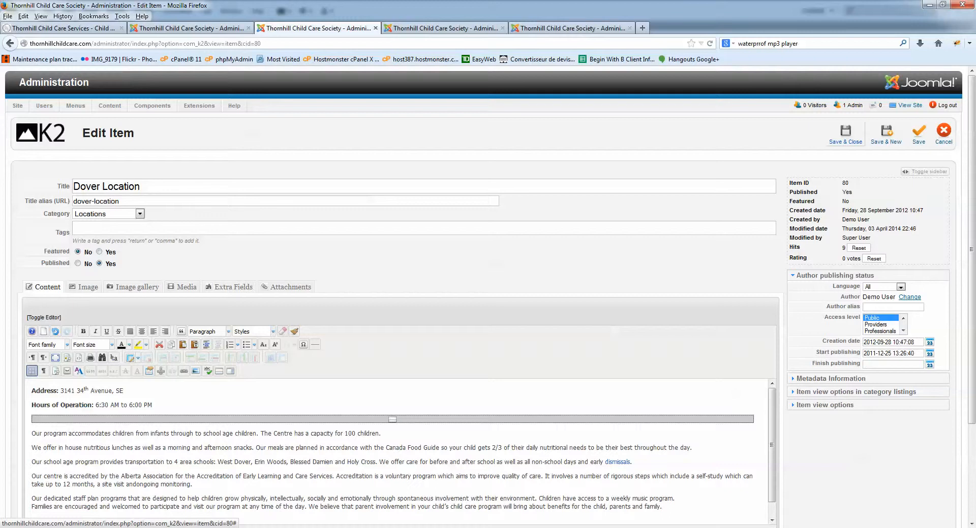
pyautogui.scroll(-2, 496, 404)
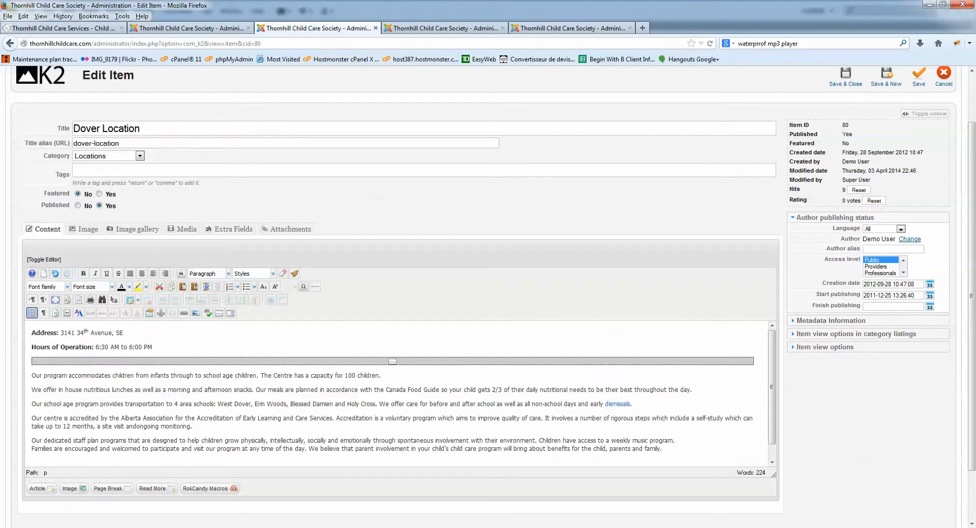
# Step: In the item's image settings, open and cancel the image upload chooser, and mark the current image for deletion
pyautogui.click(84, 229)
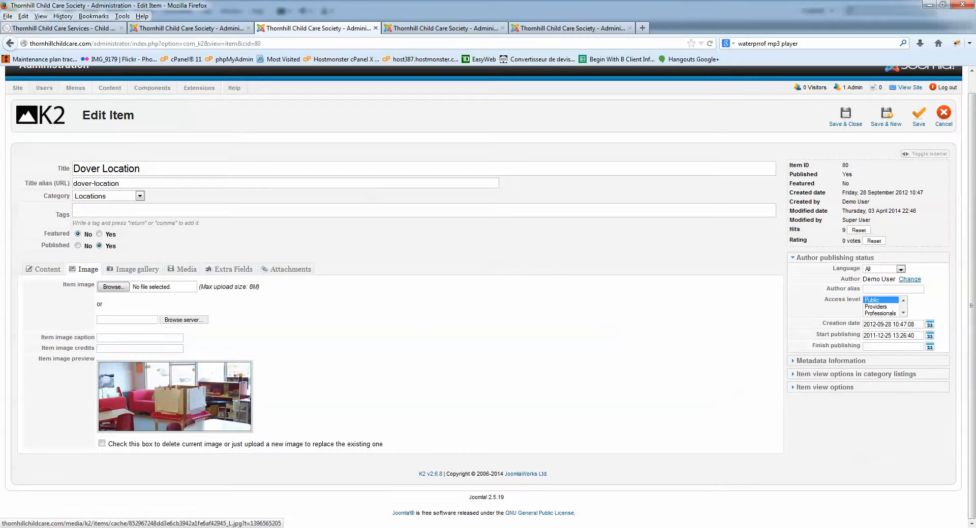
pyautogui.click(113, 287)
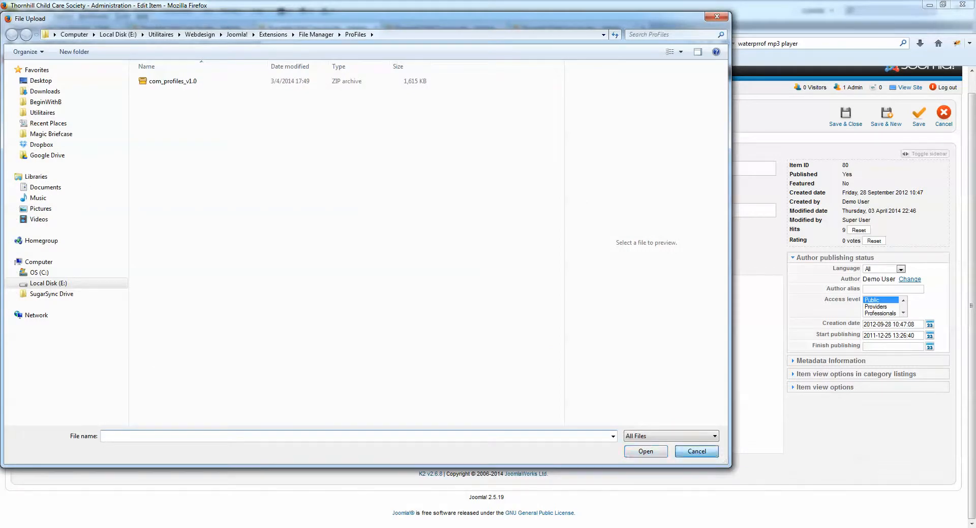
pyautogui.click(696, 451)
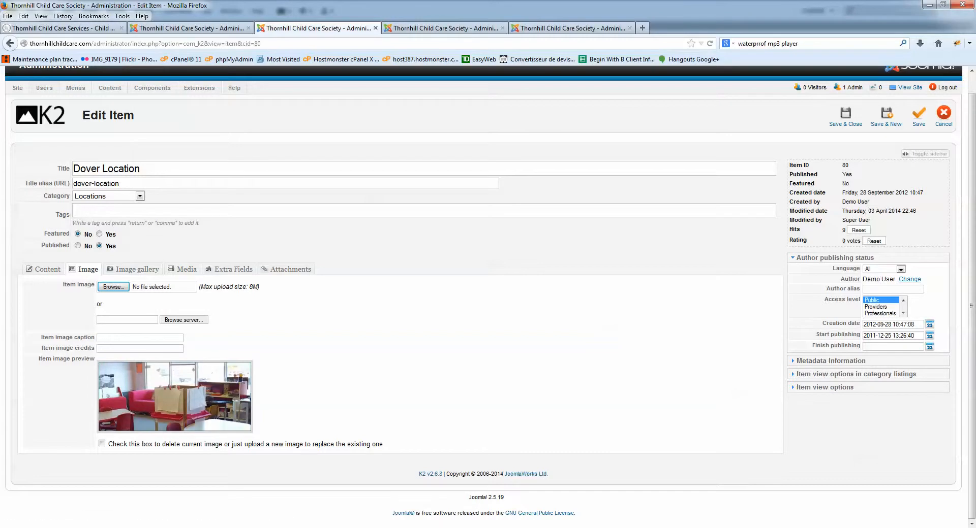
pyautogui.click(102, 444)
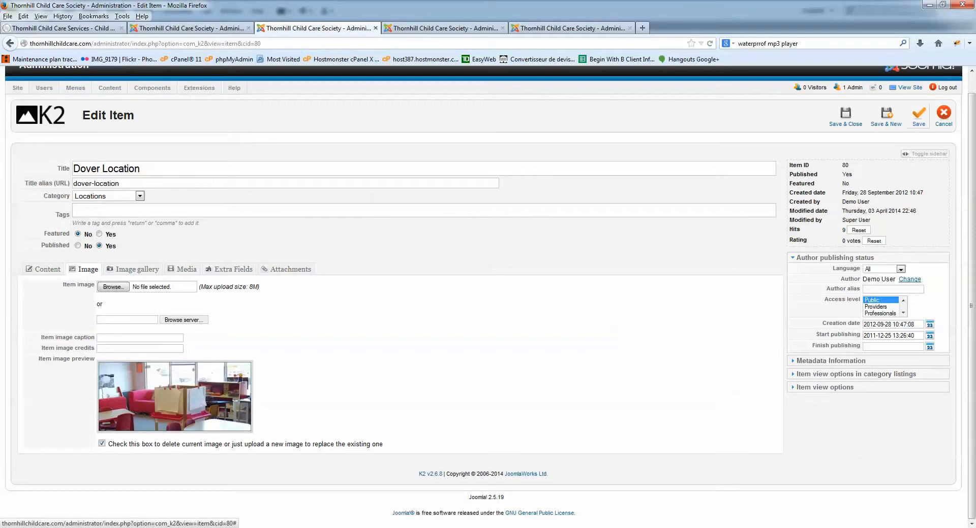
# Step: Return to the item's content and cancel editing Dover Location without saving
pyautogui.click(44, 269)
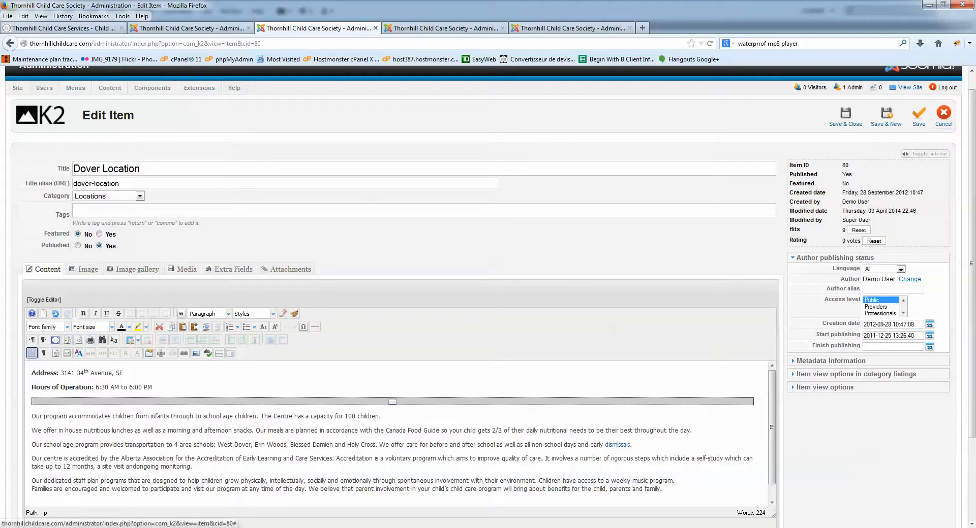
pyautogui.click(943, 116)
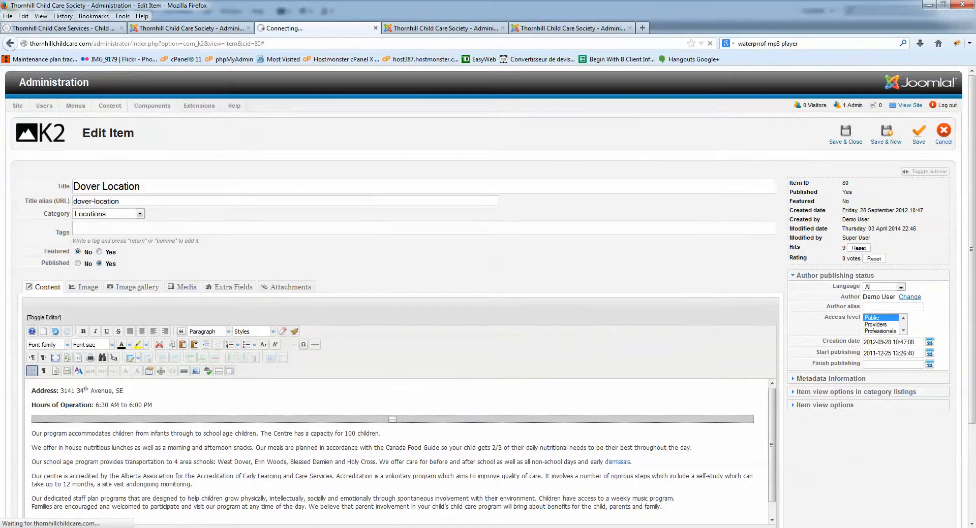